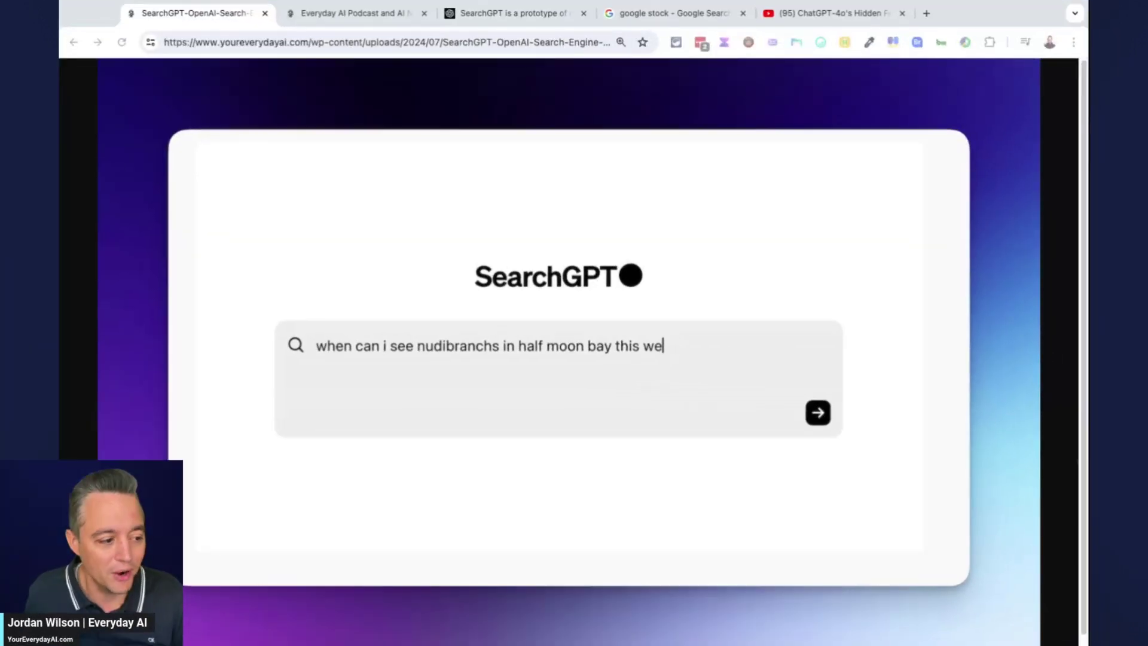
- Switch to the Everyday AI Podcast tab showing read.youreverydayai.com
left_click(398, 14)
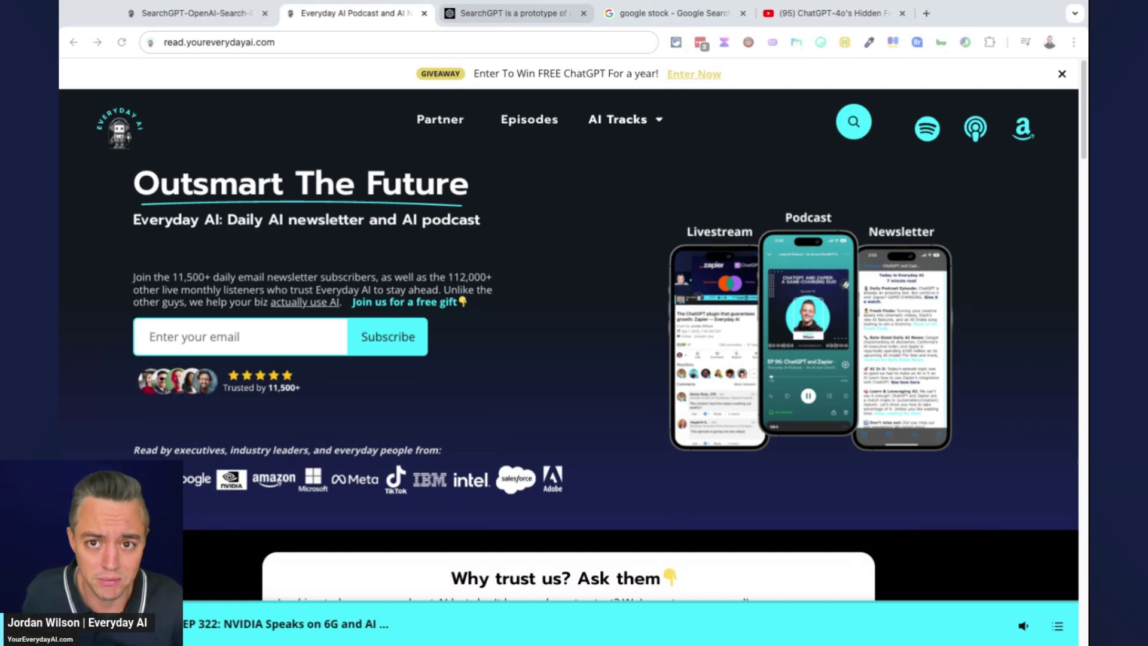
key("ctrl+Tab")
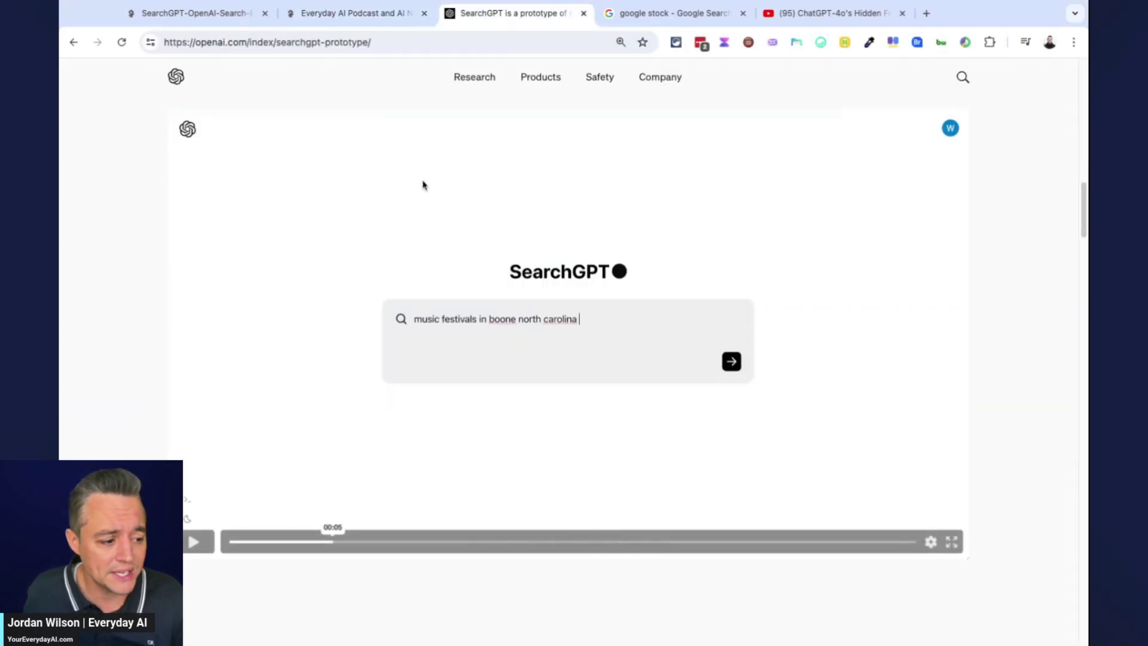
scroll(147, 317, "up", 2)
scroll(149, 315, "down", 2)
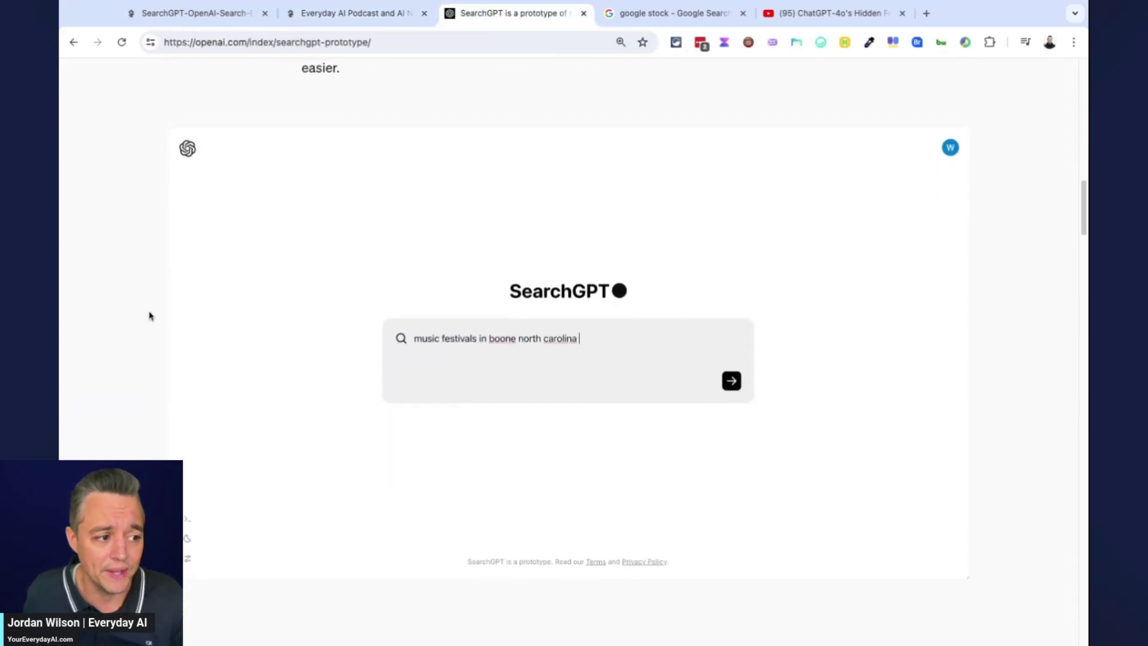
scroll(161, 311, "up", 3)
scroll(166, 307, "up", 10)
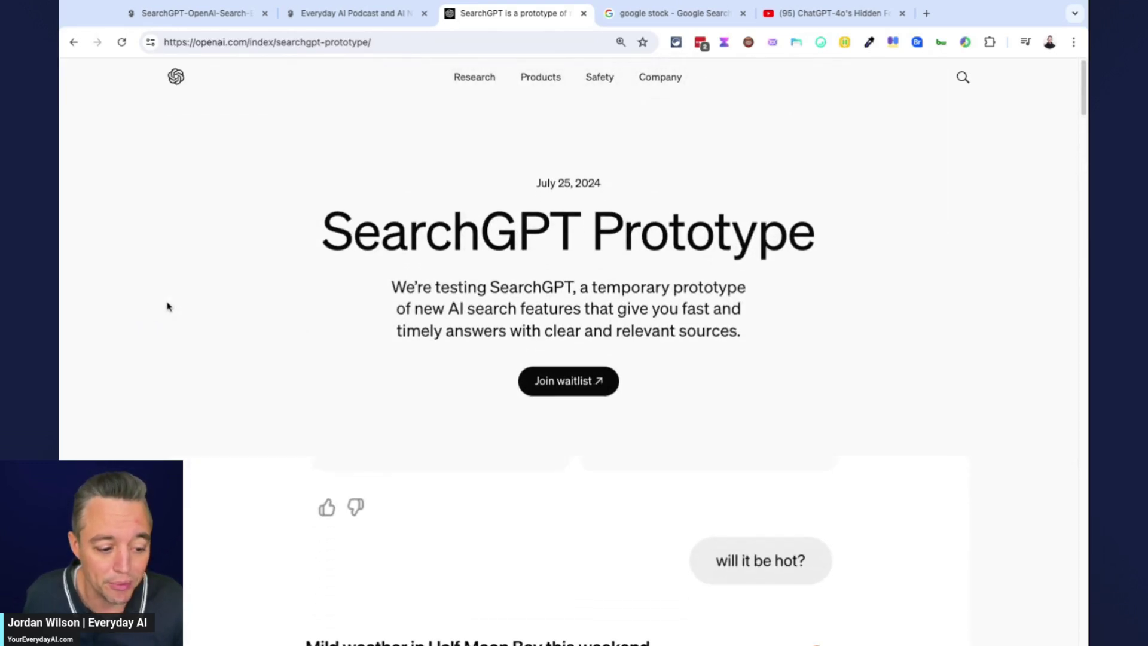
scroll(233, 290, "down", 2)
scroll(261, 269, "up", 1)
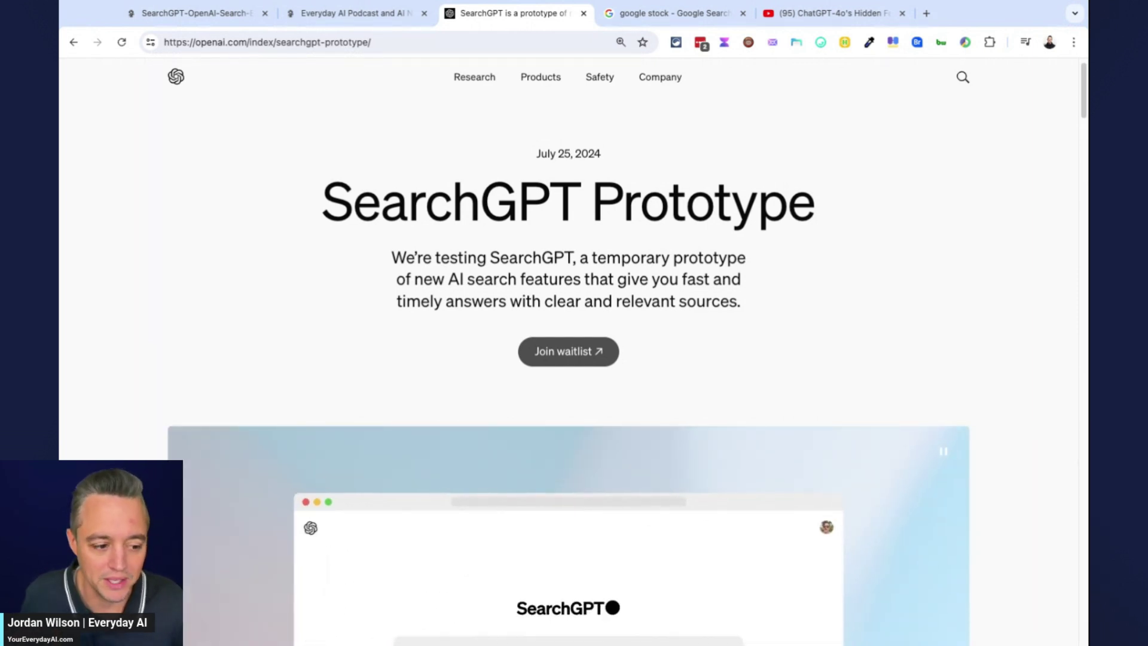
scroll(589, 343, "up", 1)
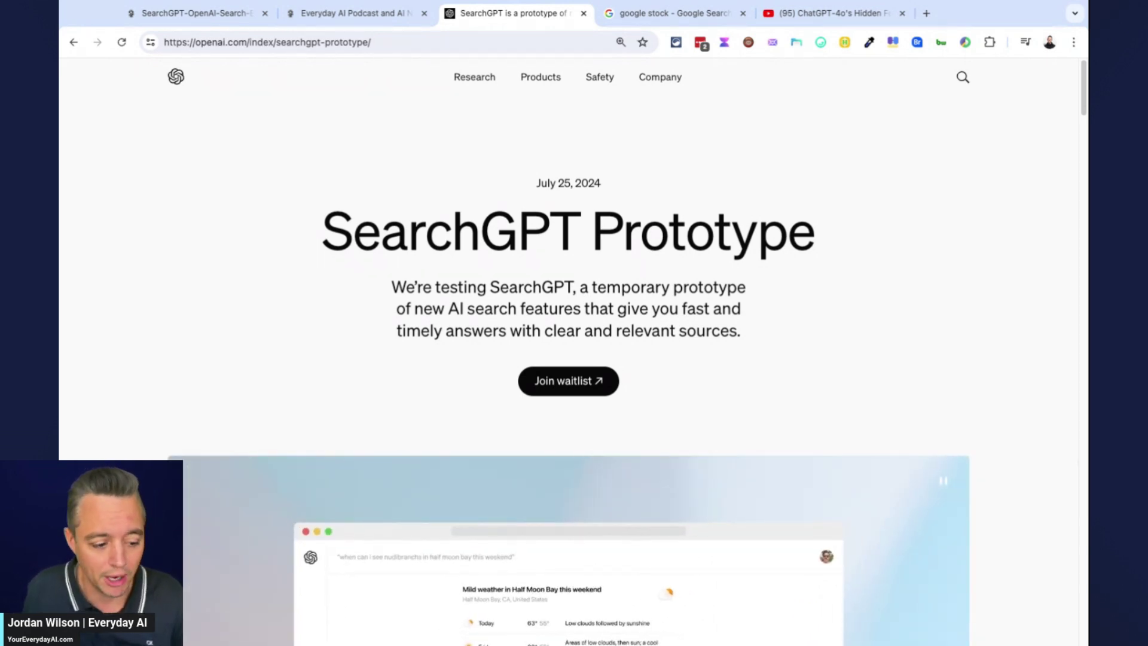
scroll(532, 309, "down", 5)
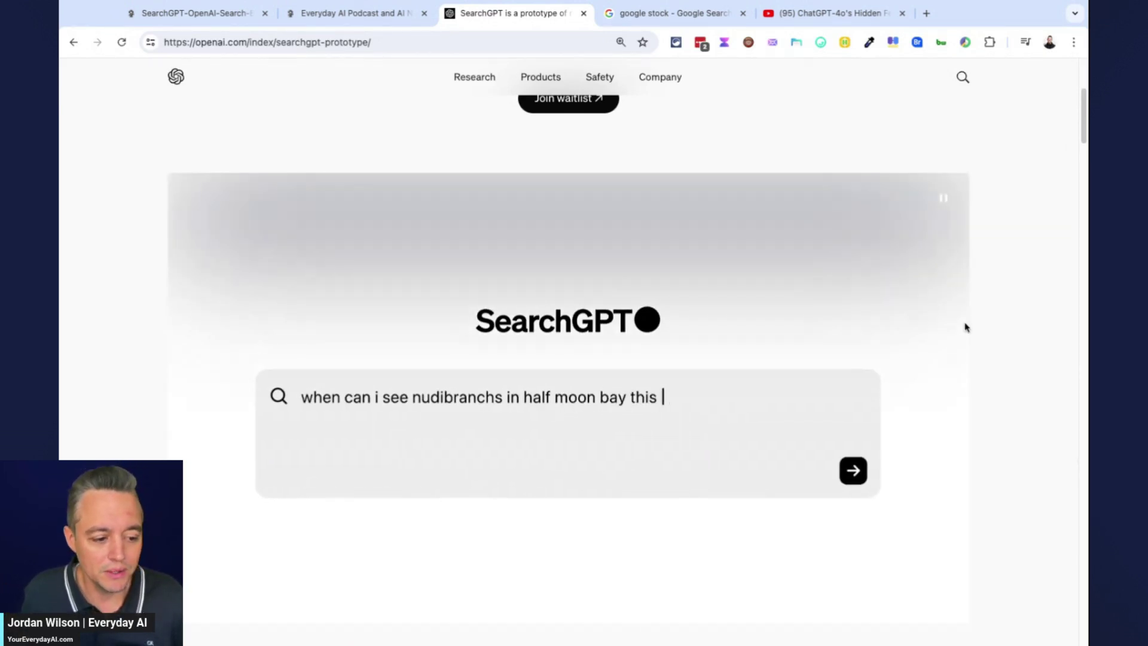
scroll(371, 430, "down", 1)
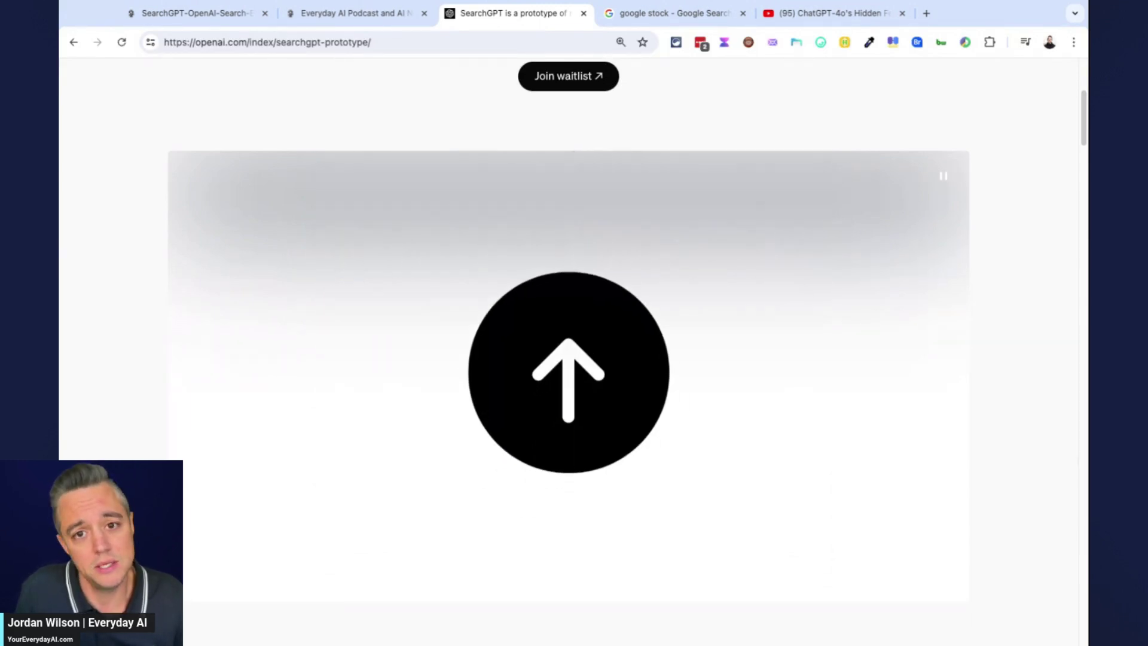
- Rewind the Boone music-festival demo to its query and replay it, pausing once sources appear
scroll(390, 422, "down", 5)
scroll(390, 422, "down", 8)
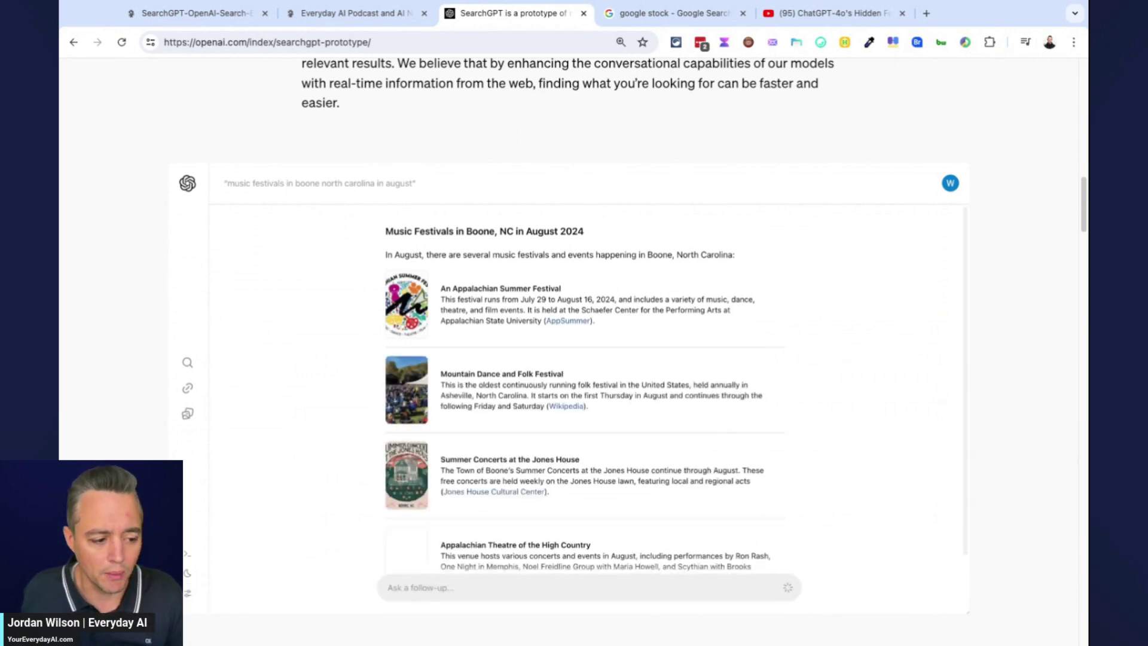
left_click(187, 598)
left_click(397, 598)
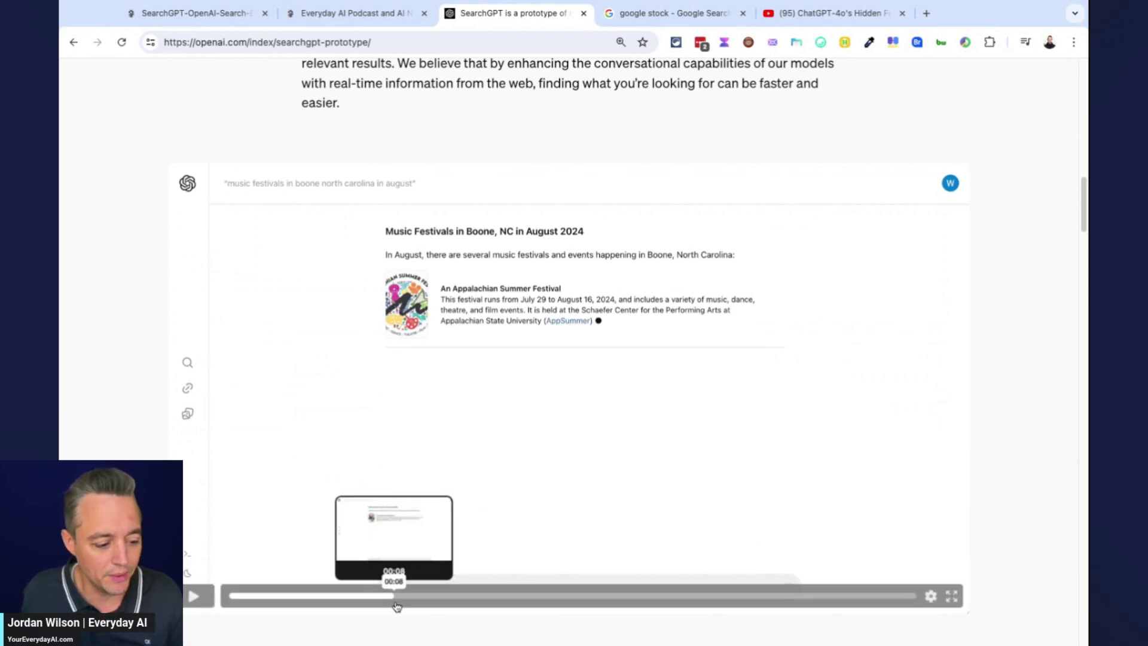
left_click(347, 598)
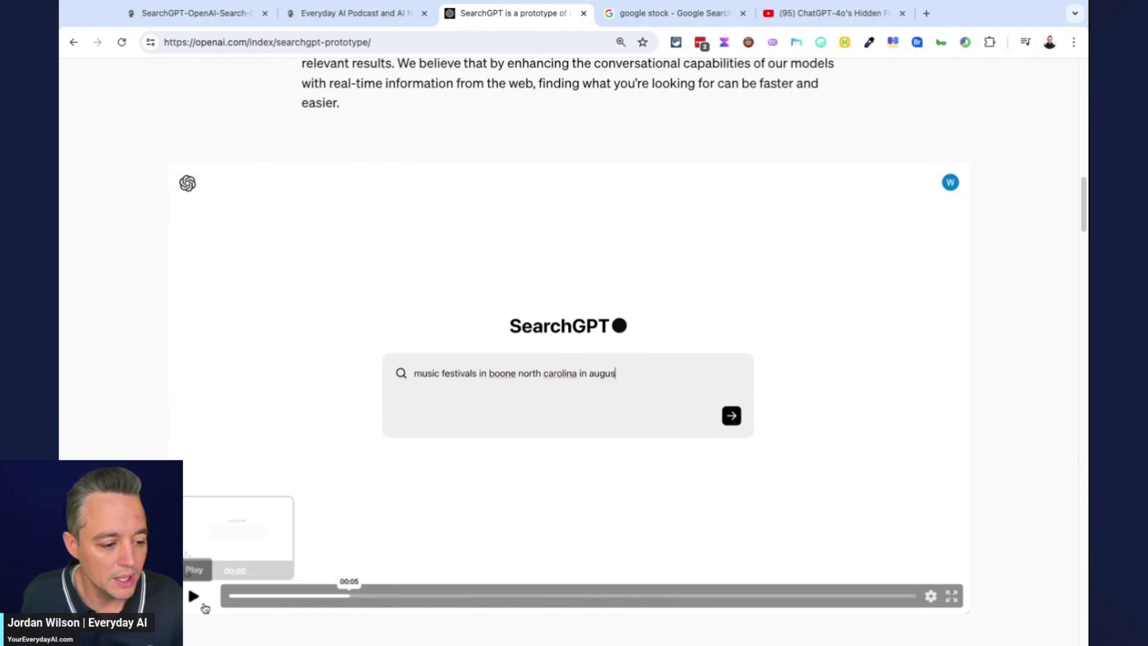
left_click(194, 597)
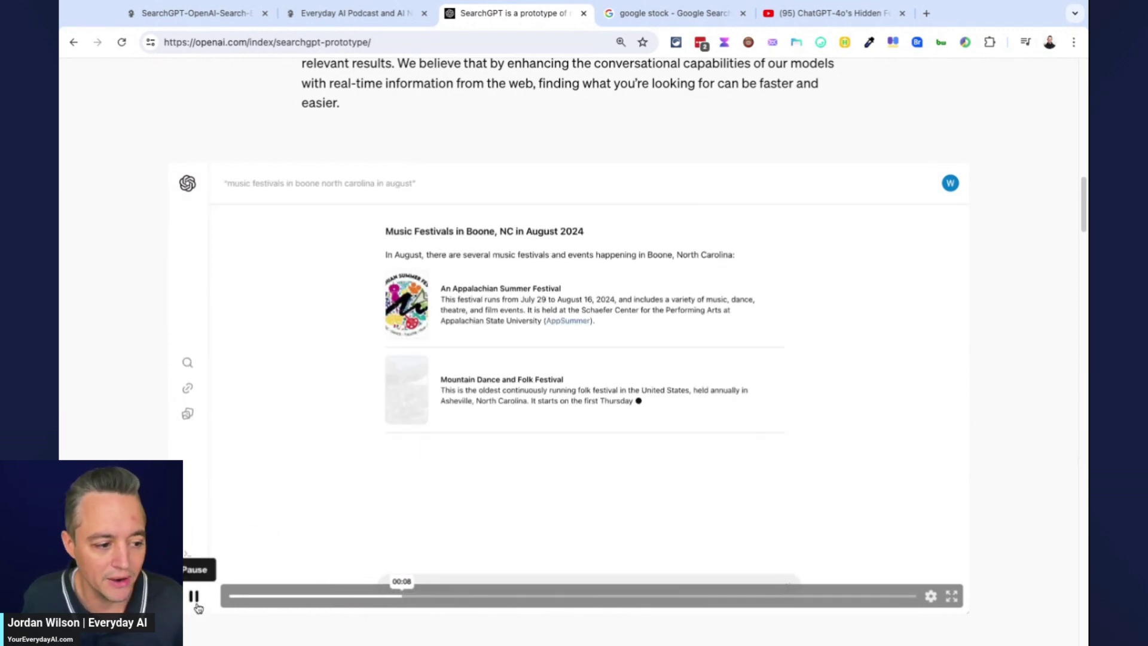
left_click(194, 597)
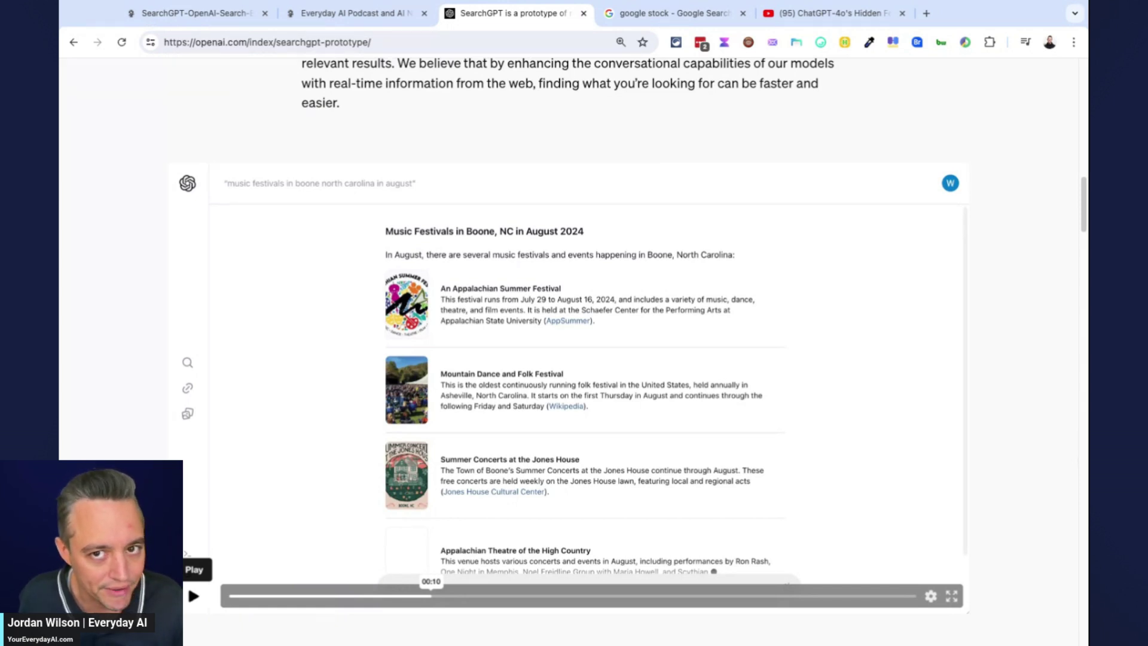
left_click(193, 596)
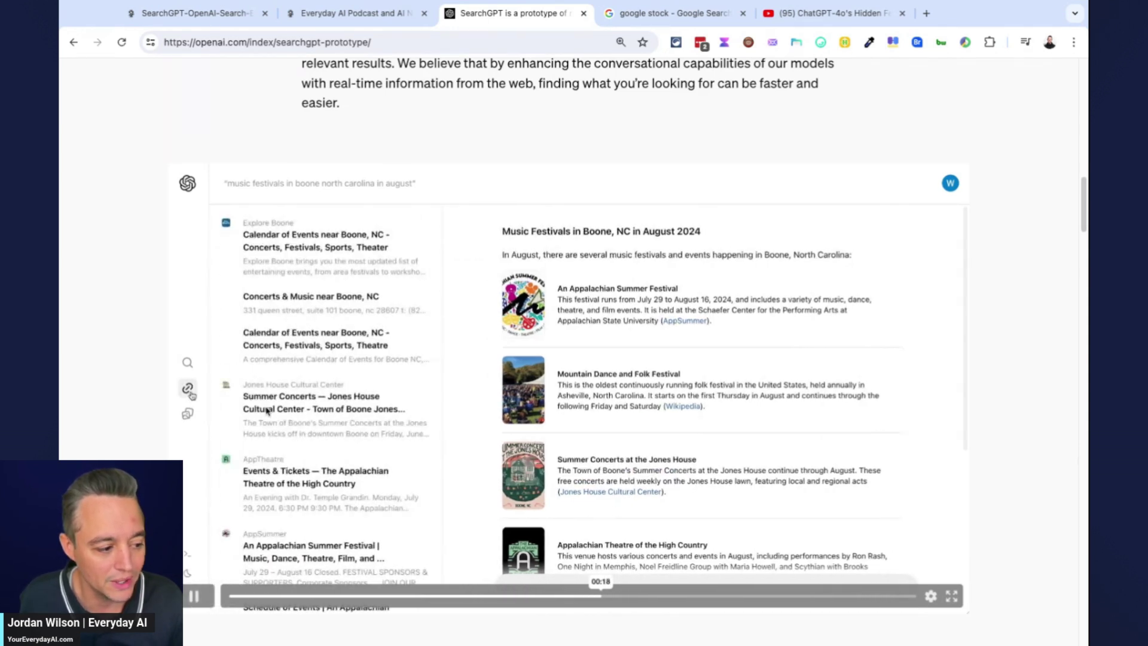
left_click(194, 595)
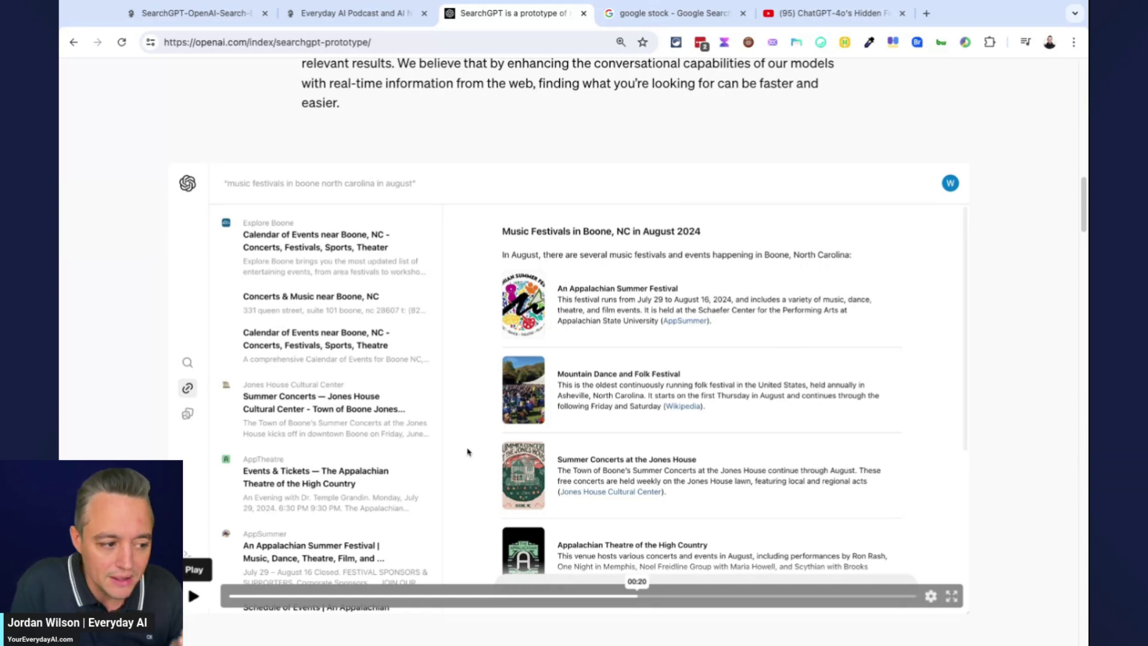
- Scroll past the 'Designed to give you an answer' and follow-up SearchGPT demos
scroll(215, 538, "down", 8)
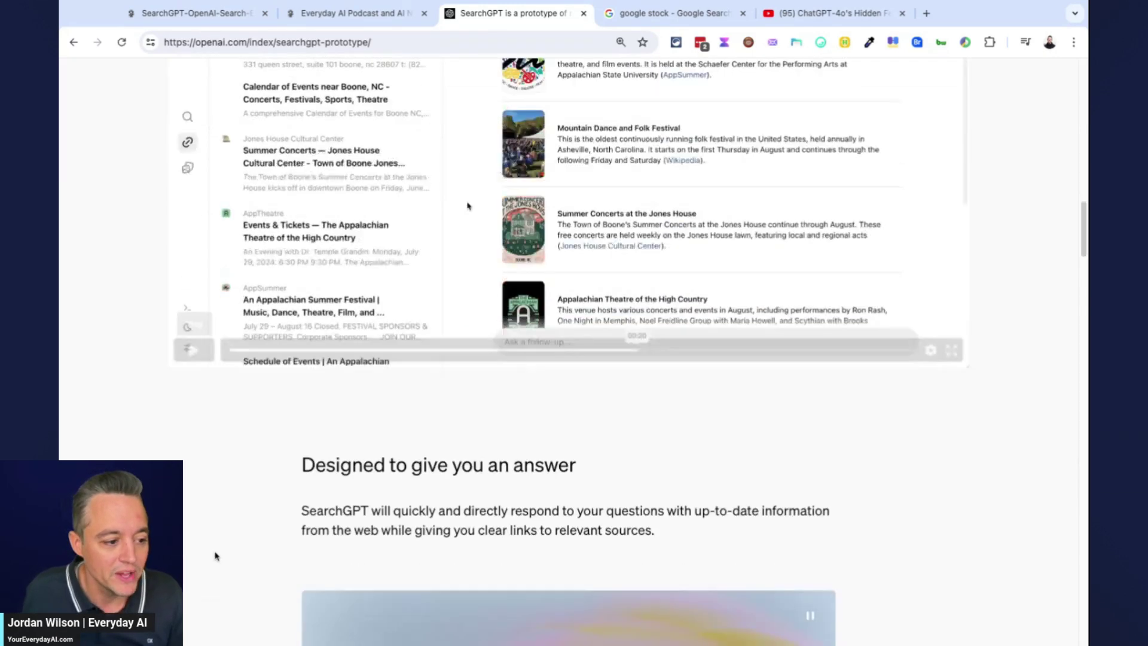
scroll(217, 516, "down", 9)
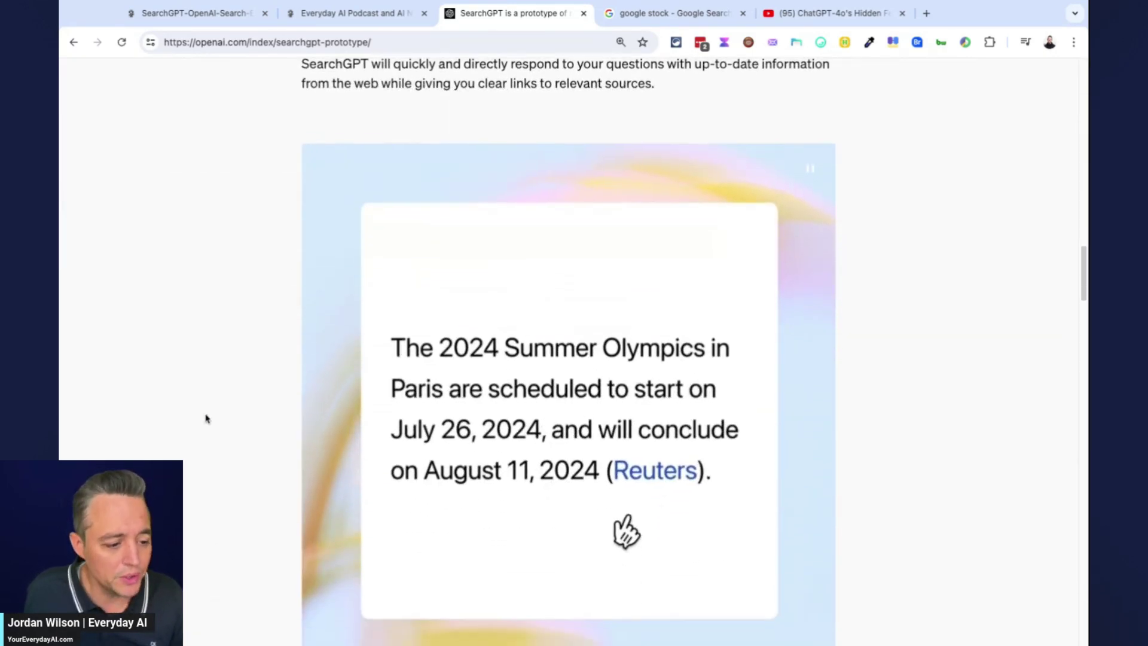
scroll(207, 415, "down", 7)
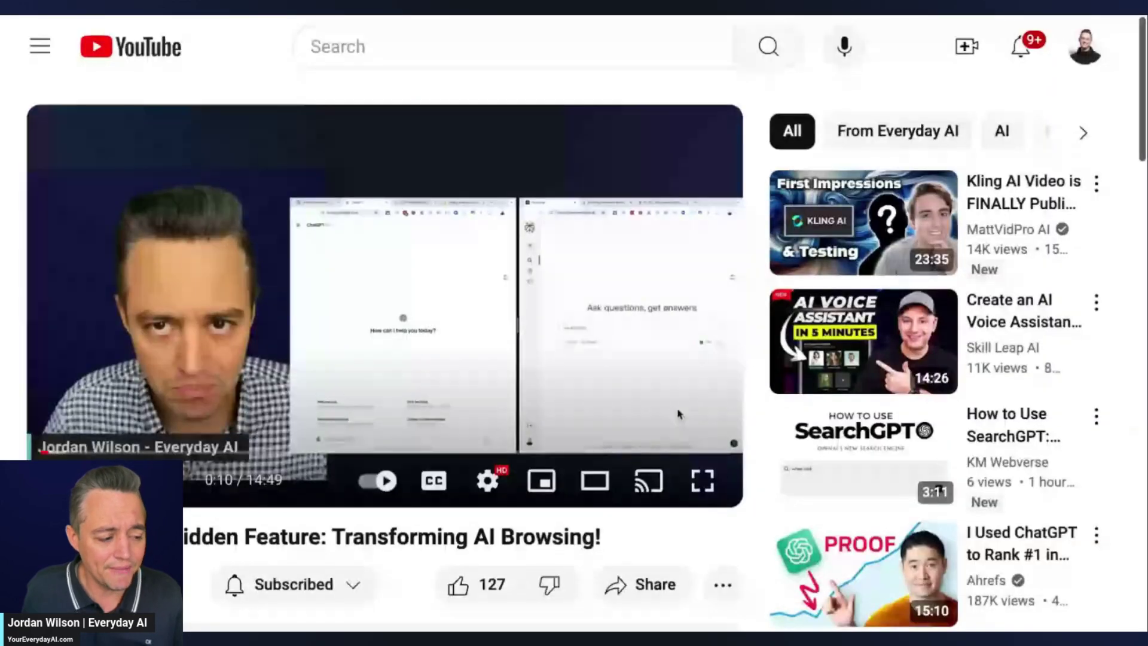
- Skip the ChatGPT-4o browsing video ahead to 3:23
scroll(256, 461, "down", 1)
scroll(256, 461, "up", 1)
left_click_drag(256, 461, 198, 453)
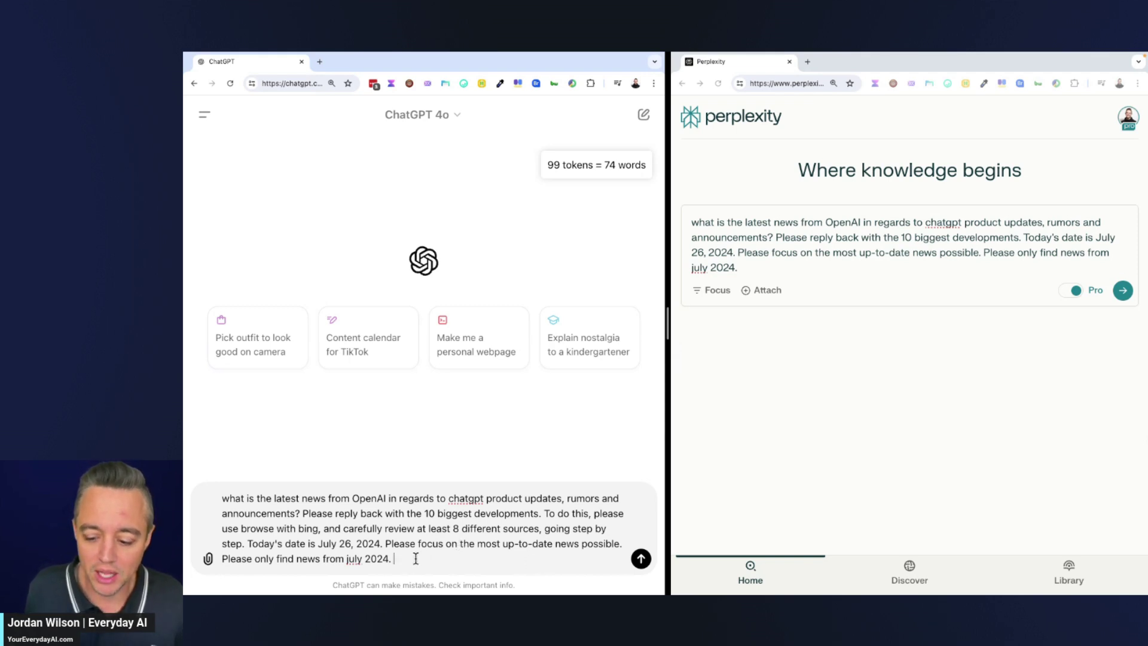
left_click_drag(417, 558, 239, 493)
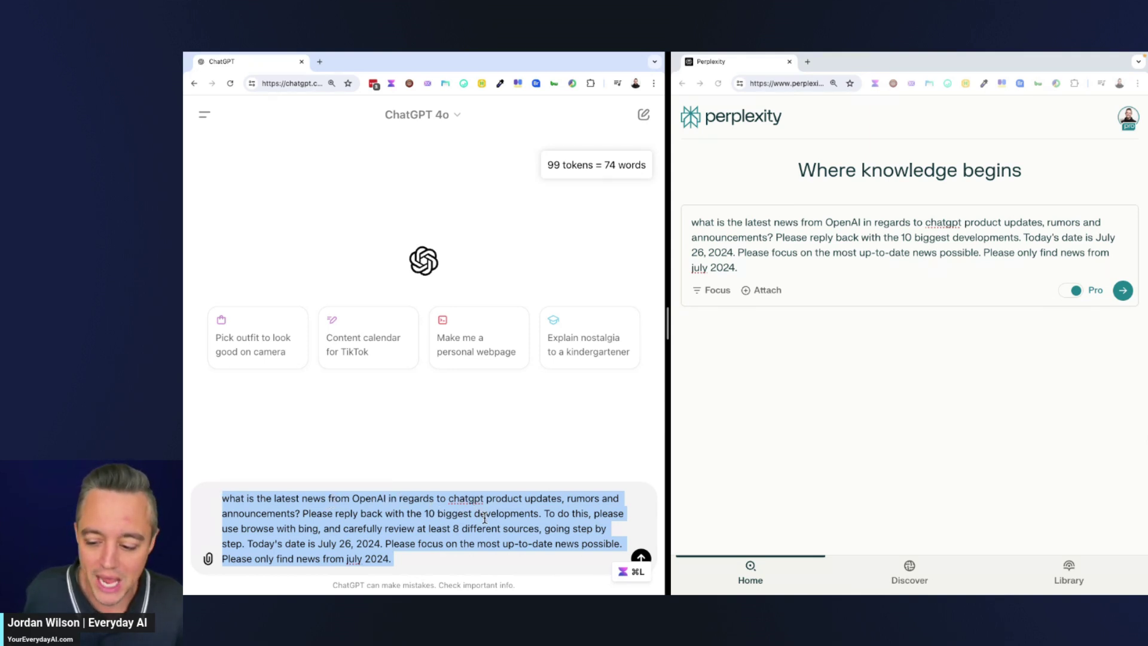
left_click(335, 519)
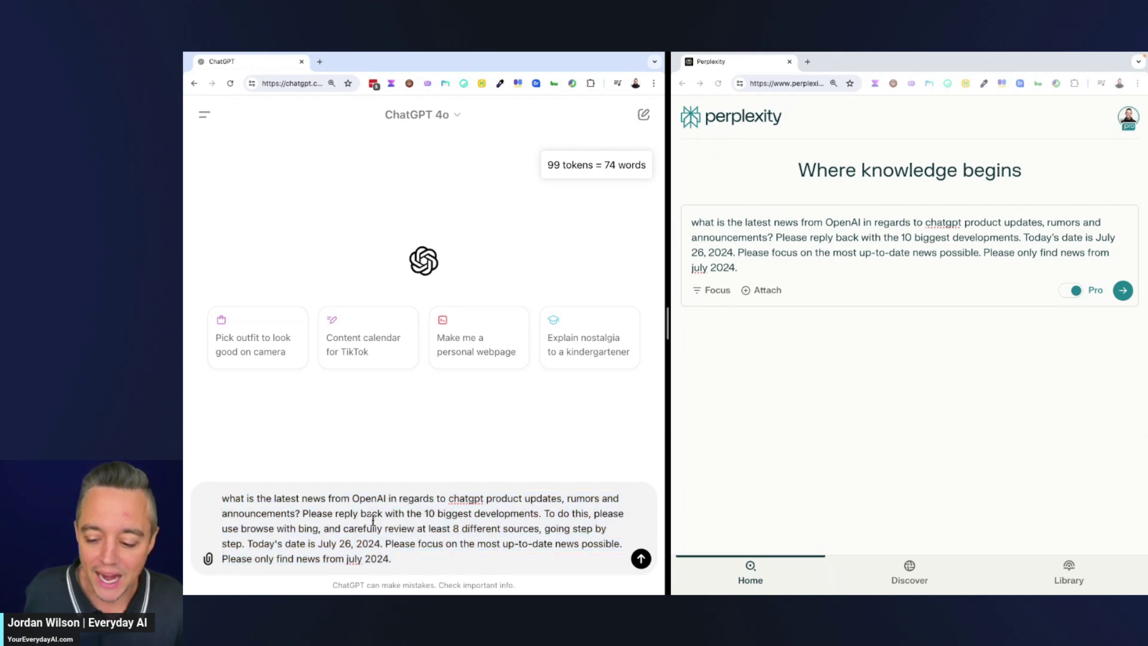
left_click_drag(544, 513, 275, 531)
left_click(424, 559)
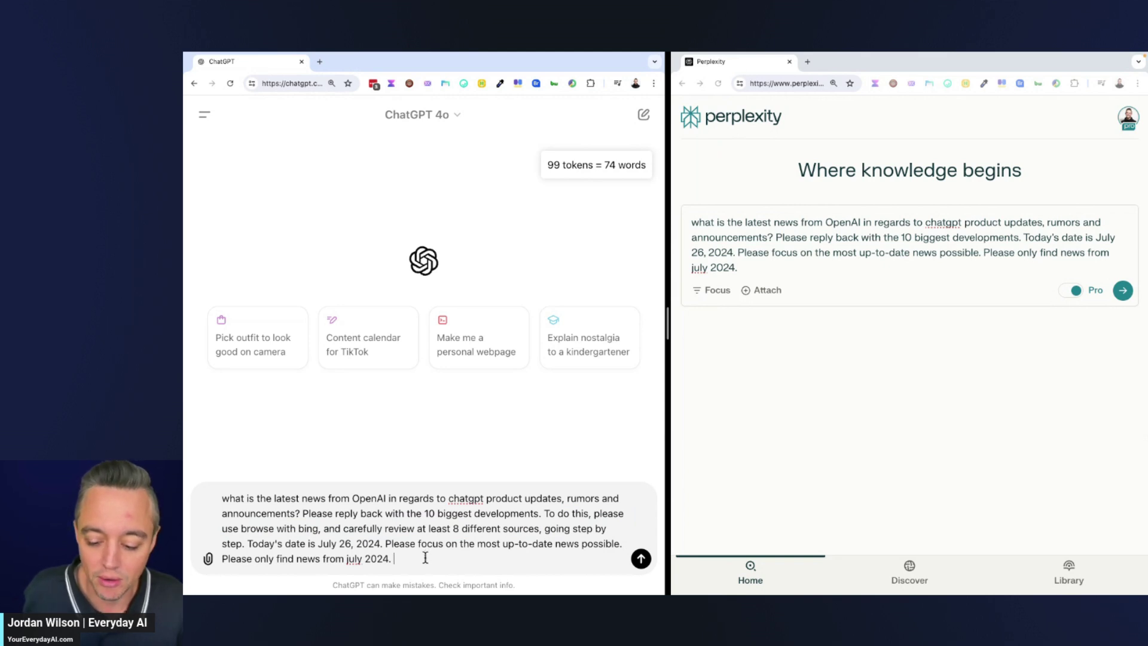
- Check Perplexity's matching prompt, then send the July 2024 OpenAI news prompt to ChatGPT
left_click(739, 245)
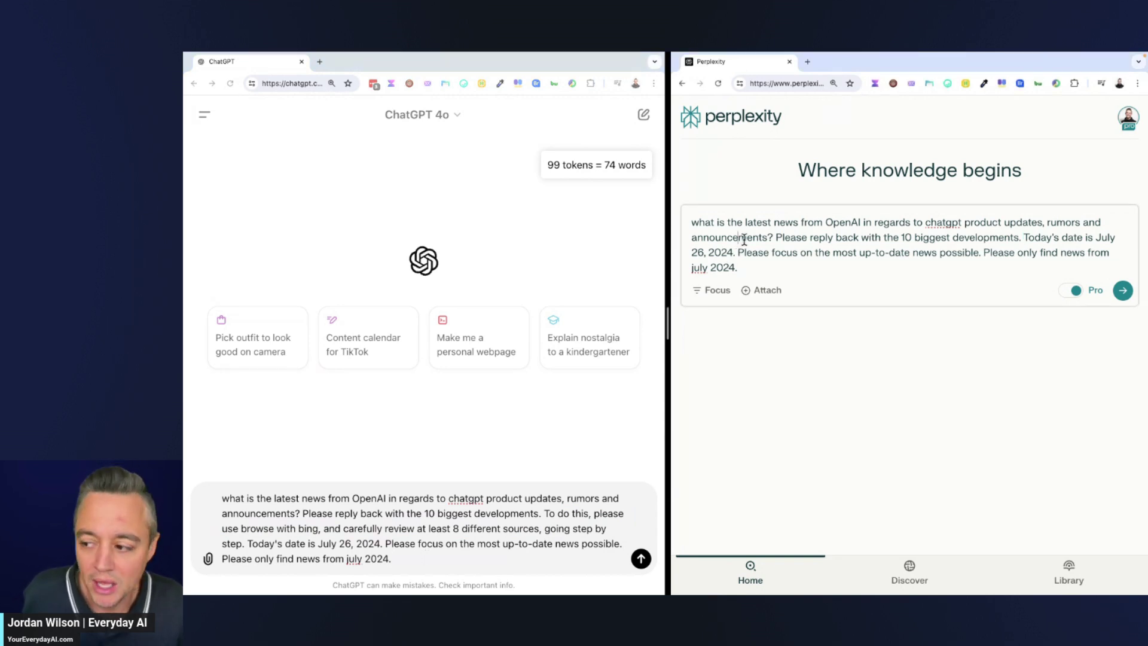
left_click(466, 533)
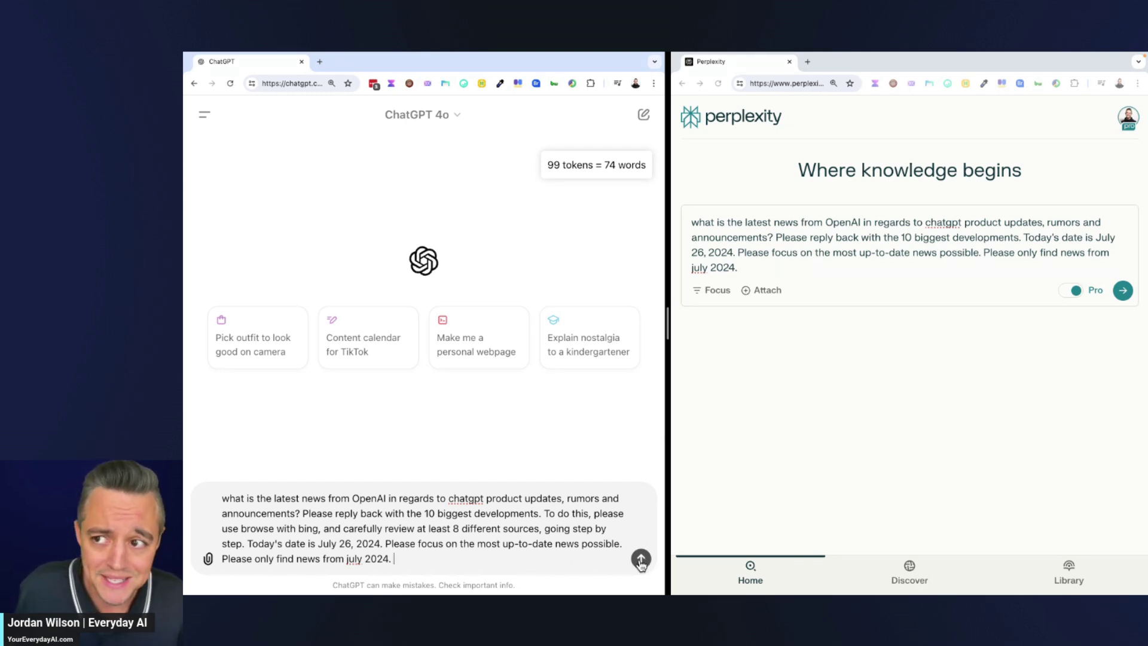
left_click(640, 559)
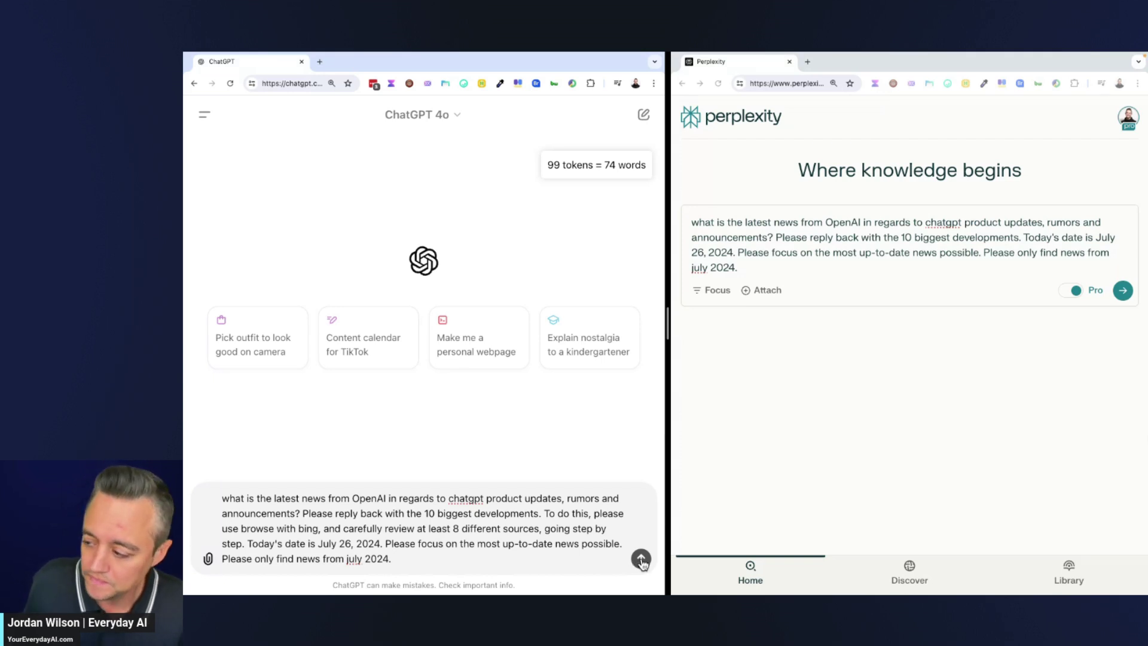
- Submit the OpenAI news question to Perplexity while ChatGPT streams its ten-item answer
left_click(1123, 290)
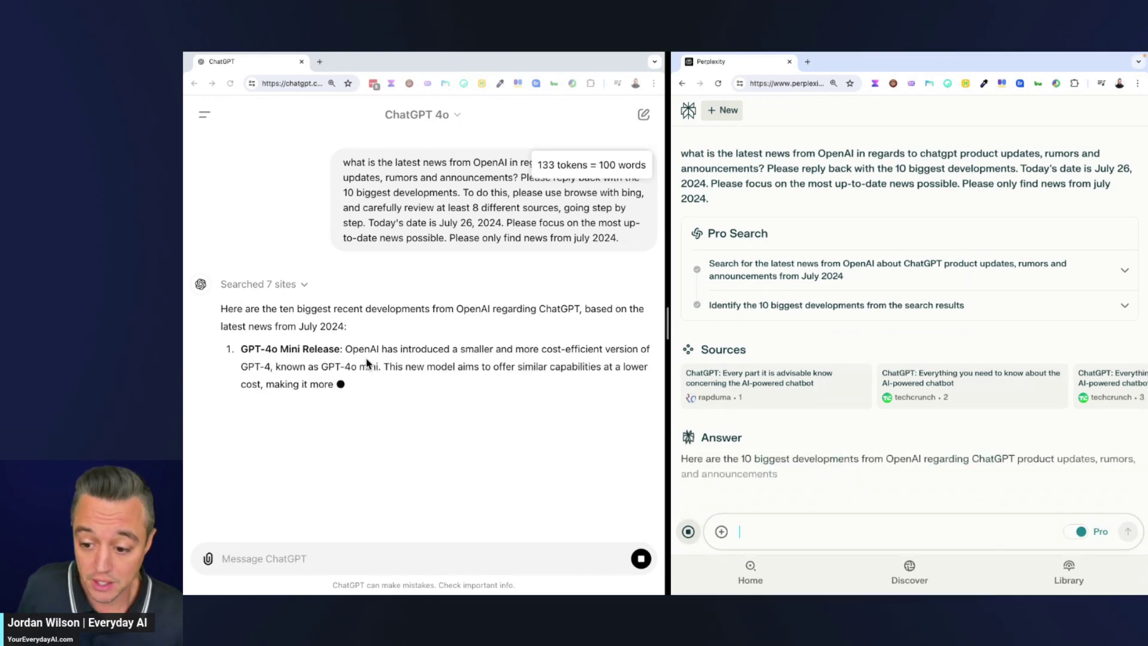
scroll(917, 389, "down", 1)
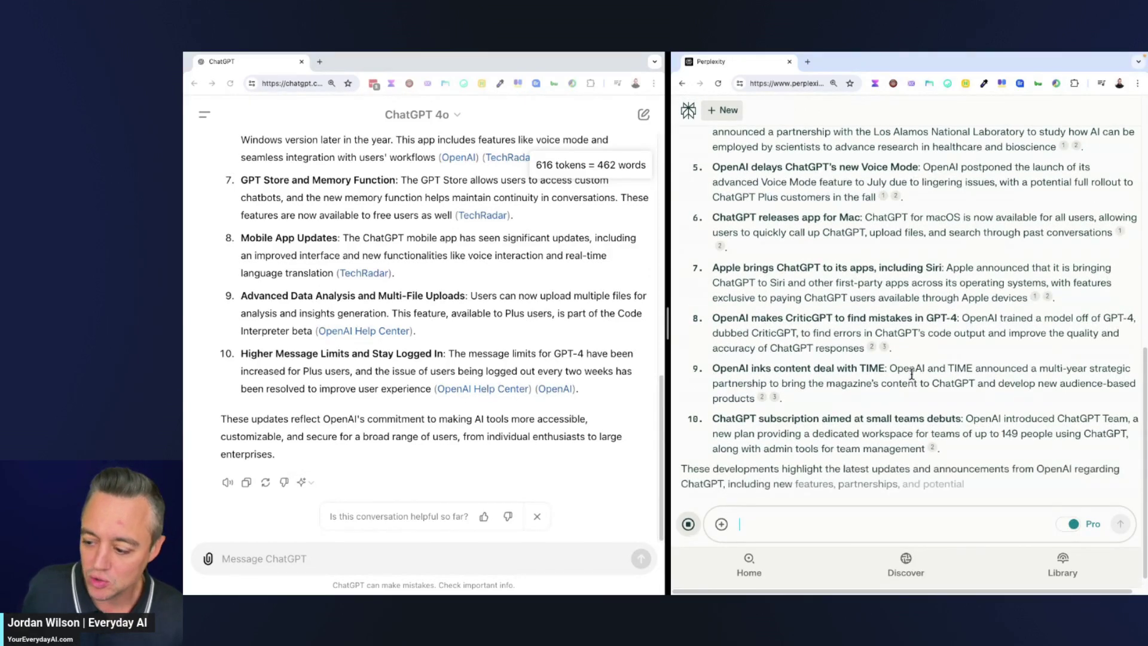
- Widen the Perplexity window and show all 8 sources behind its answer
scroll(404, 397, "up", 15)
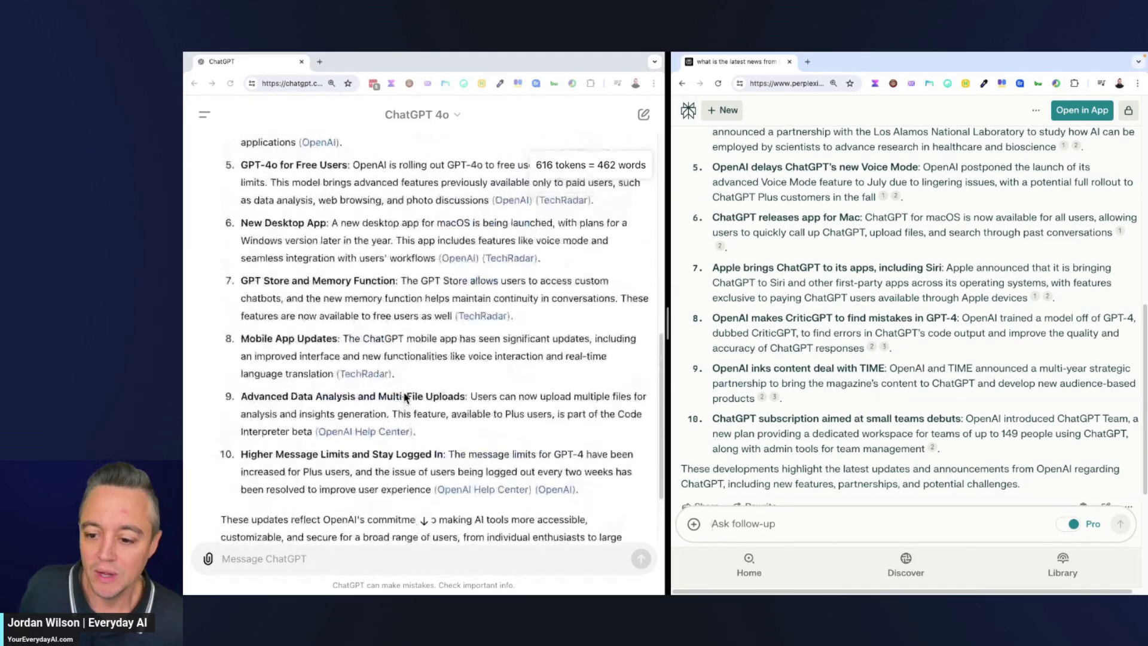
scroll(789, 326, "up", 15)
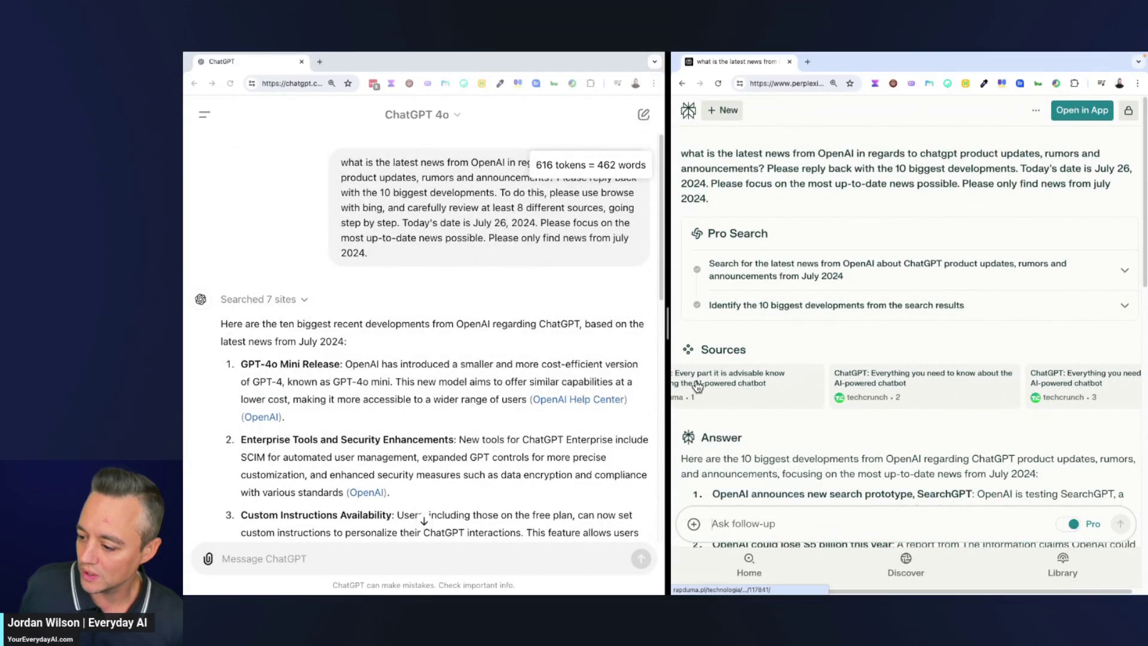
left_click_drag(668, 371, 398, 372)
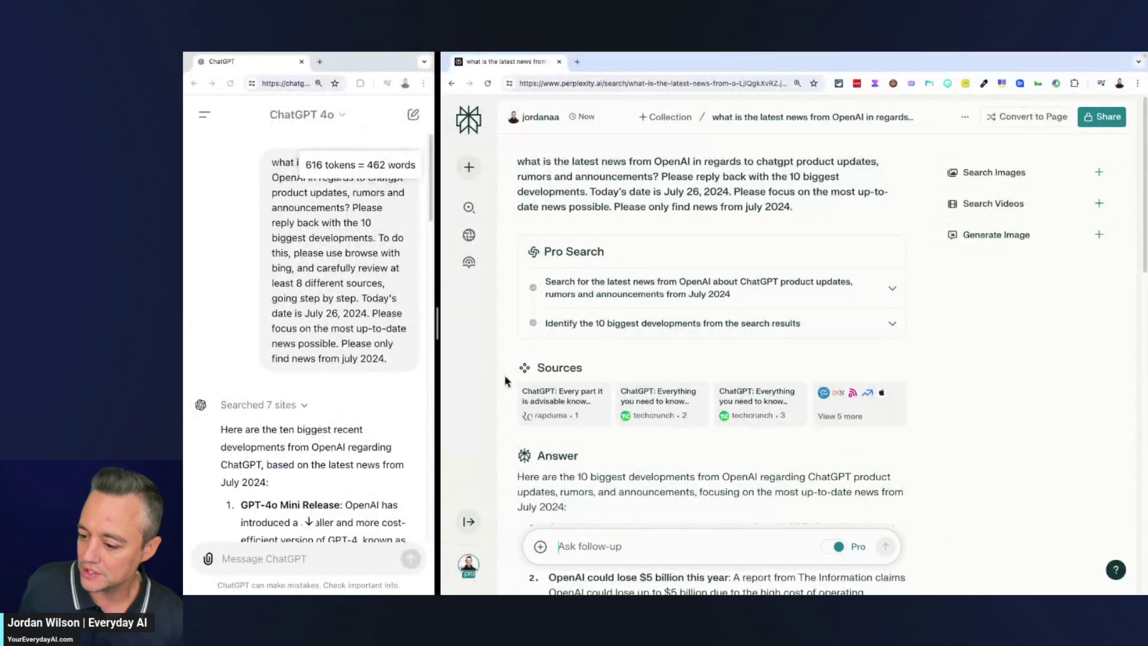
left_click(857, 420)
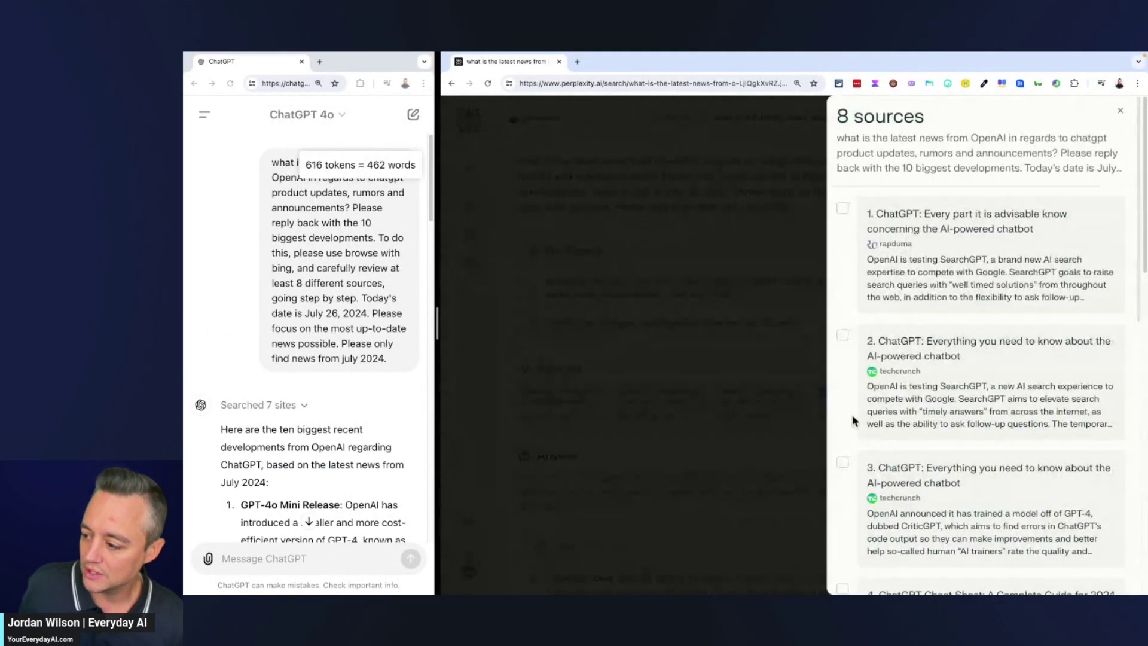
scroll(908, 379, "down", 10)
scroll(923, 419, "up", 5)
scroll(927, 419, "up", 5)
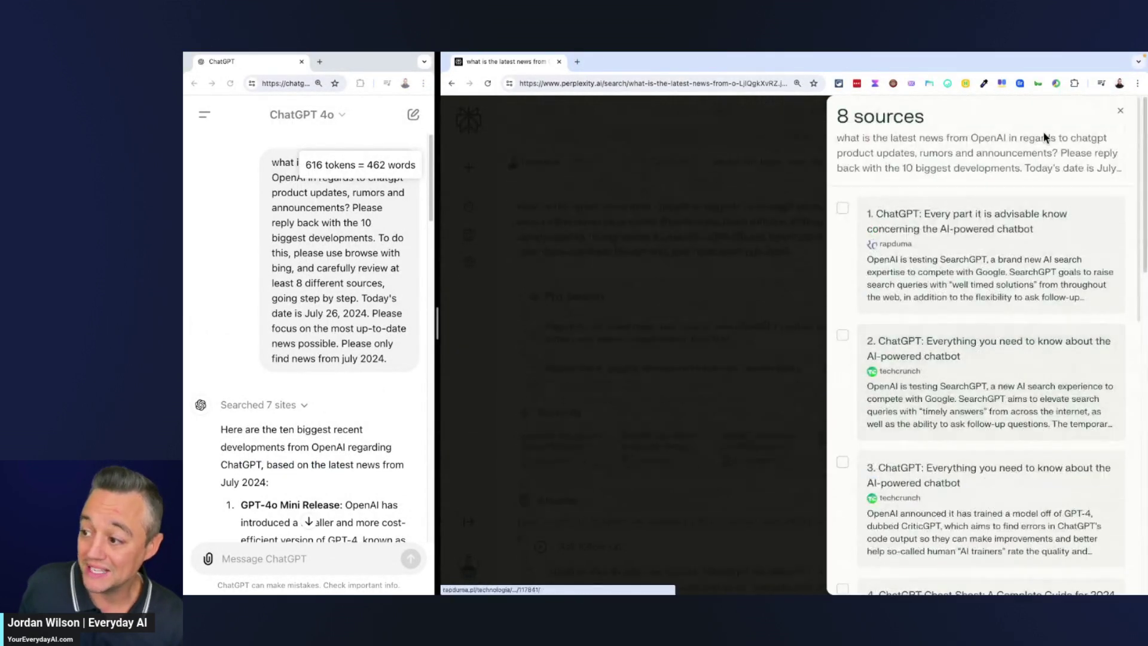
- Close Perplexity's sources panel, resize both windows and hide ChatGPT's conversation sidebar
left_click(1120, 111)
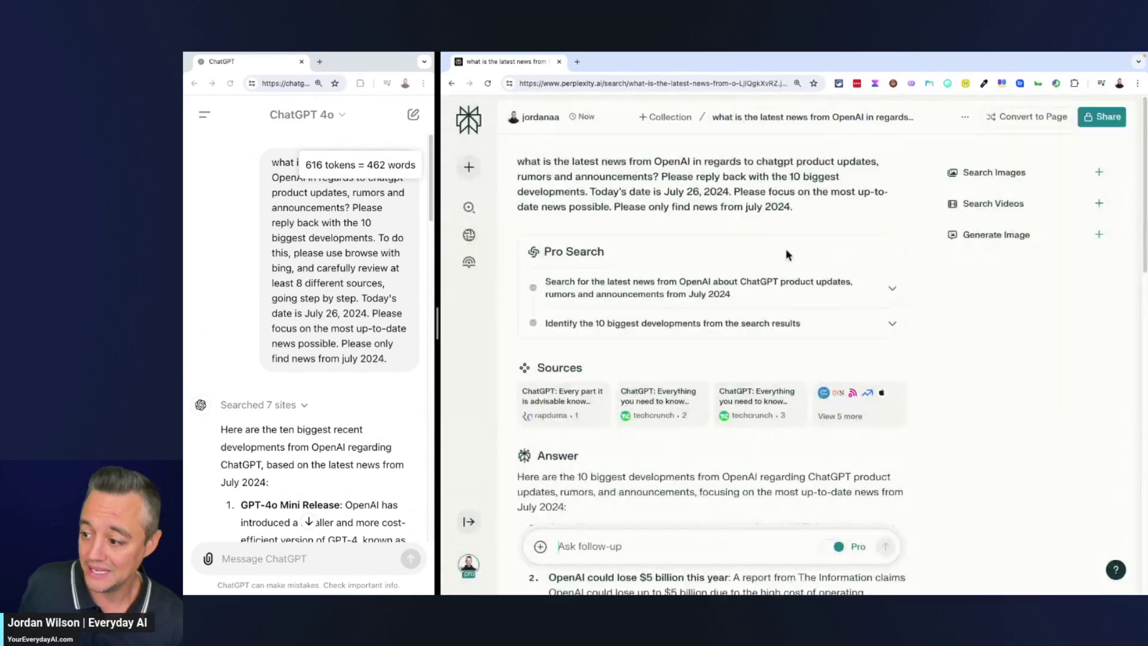
triple_click(702, 176)
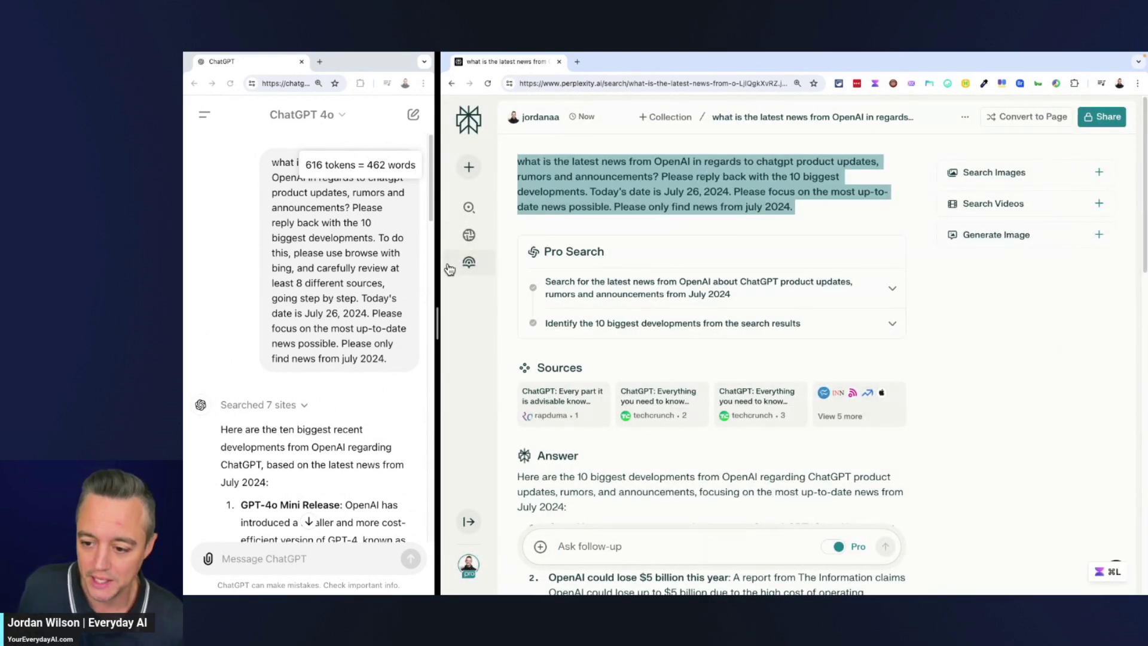
left_click_drag(438, 269, 781, 272)
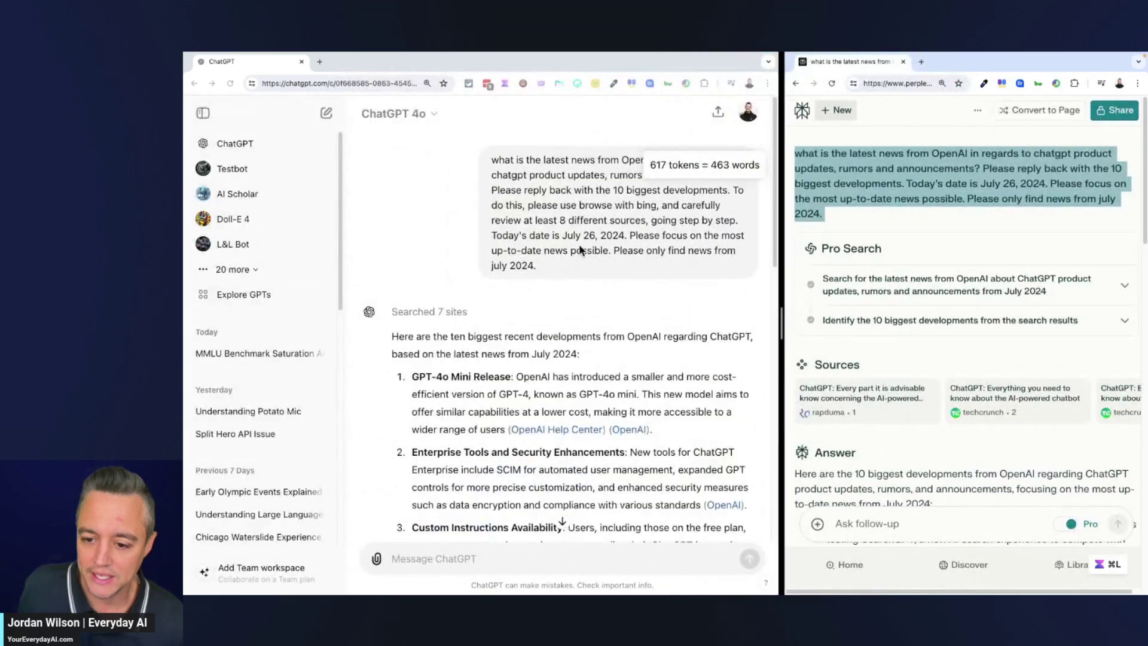
left_click(225, 115)
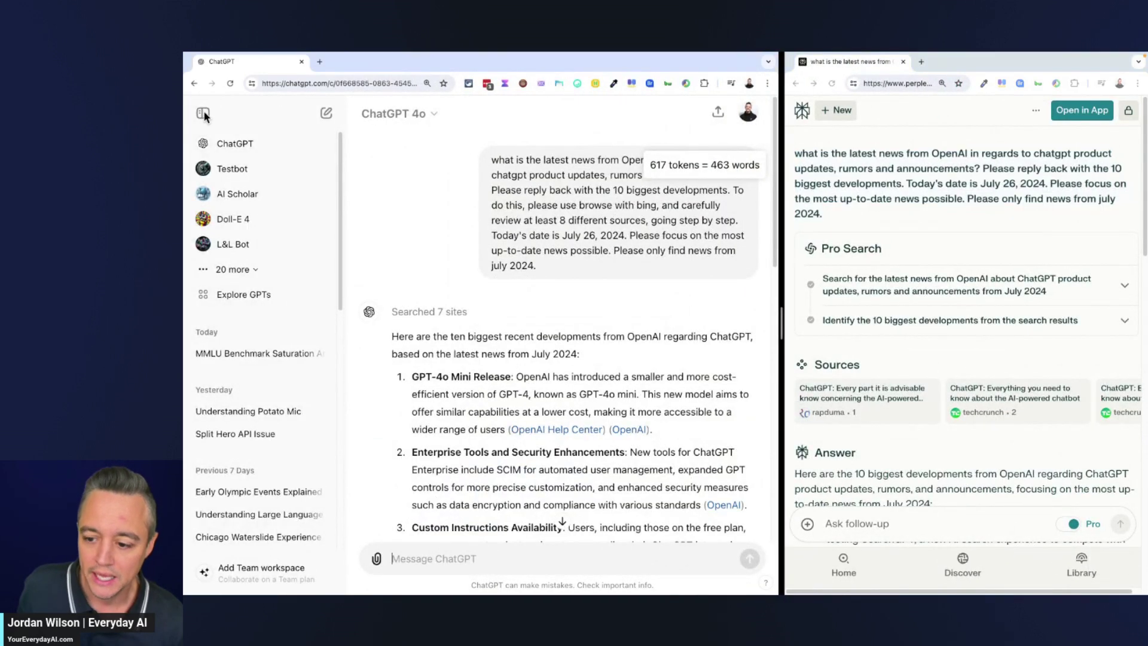
left_click(199, 117)
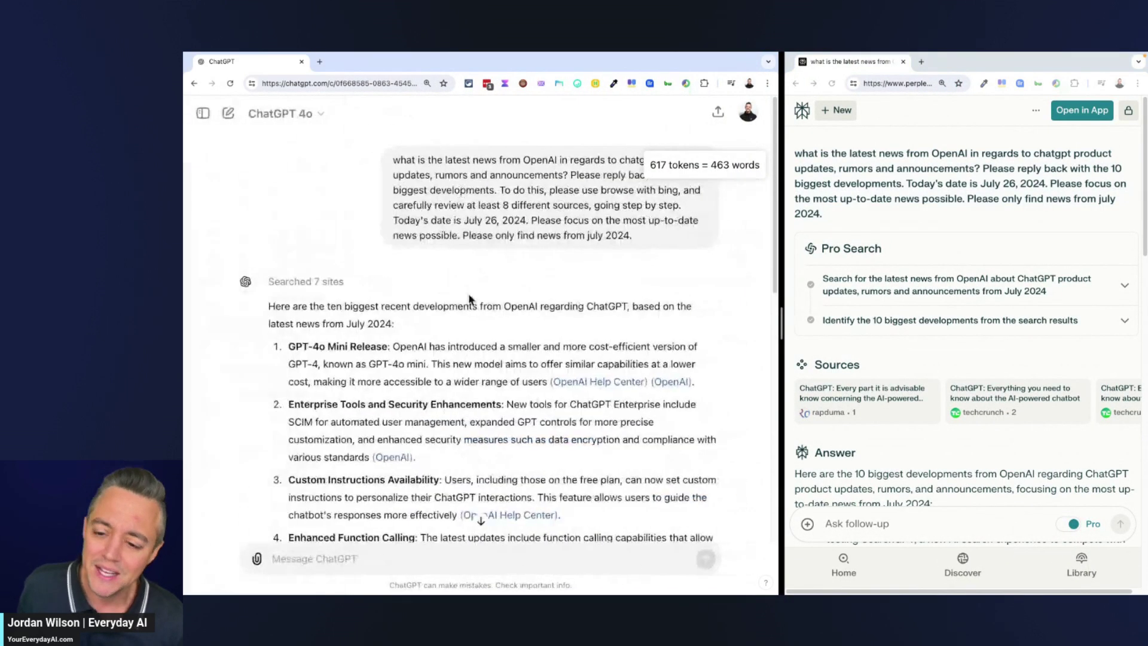
left_click_drag(781, 310, 704, 316)
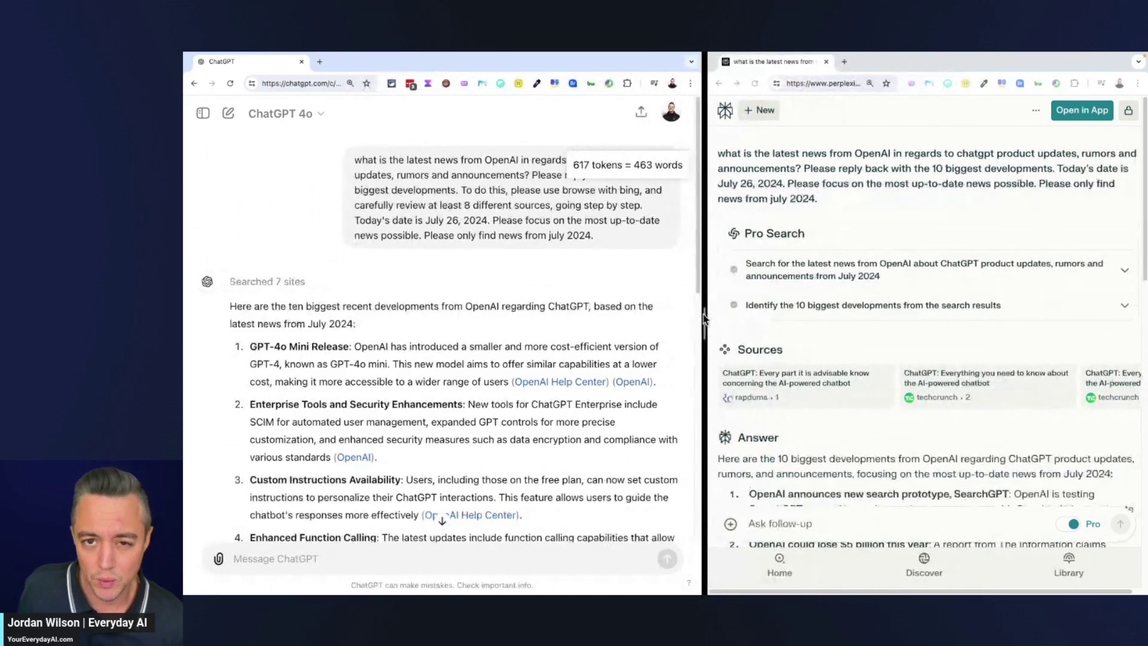
- Review ChatGPT's 'Searched 7 sites' list, collapse it, and widen Perplexity again
left_click(306, 282)
scroll(341, 299, "down", 3)
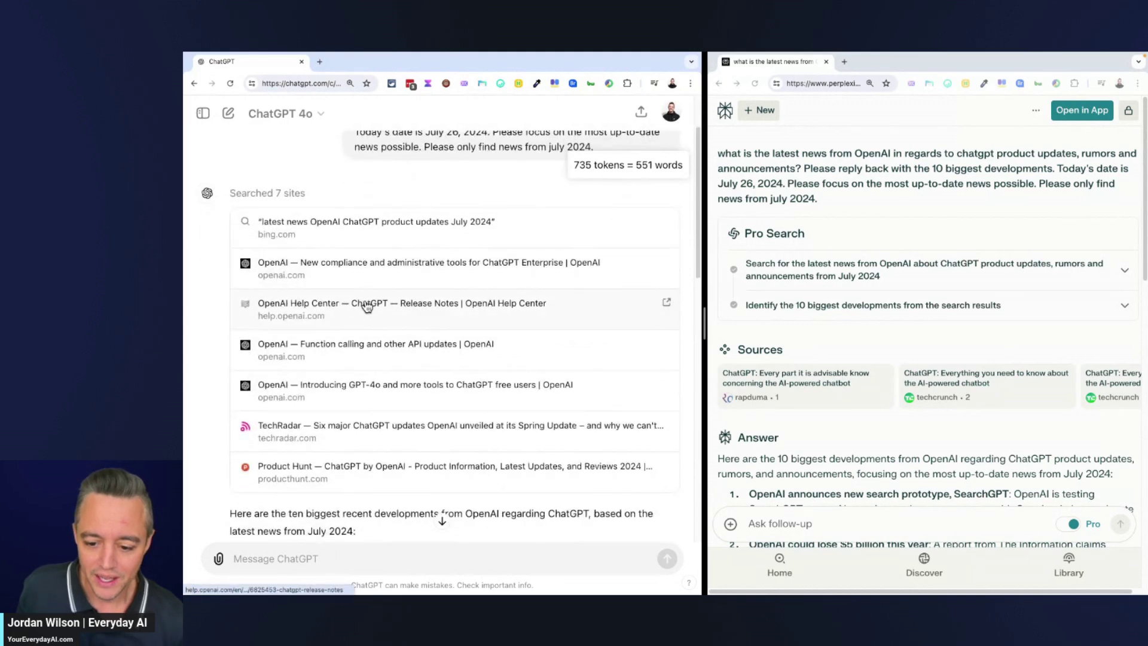
scroll(367, 306, "up", 2)
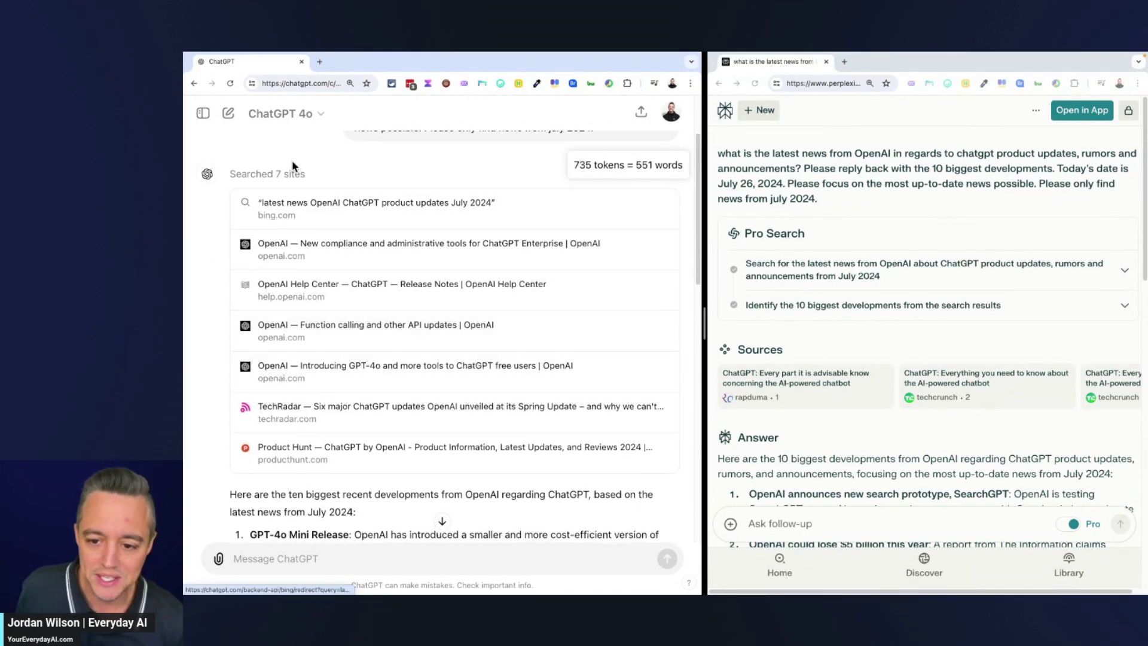
left_click(302, 175)
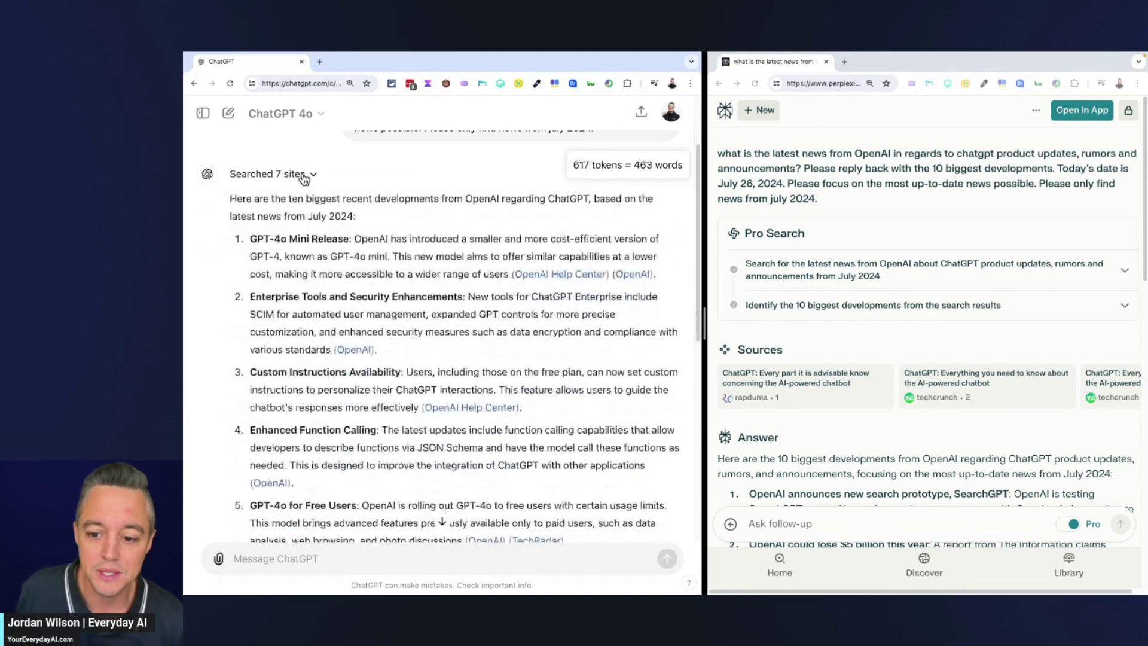
left_click_drag(703, 305, 655, 305)
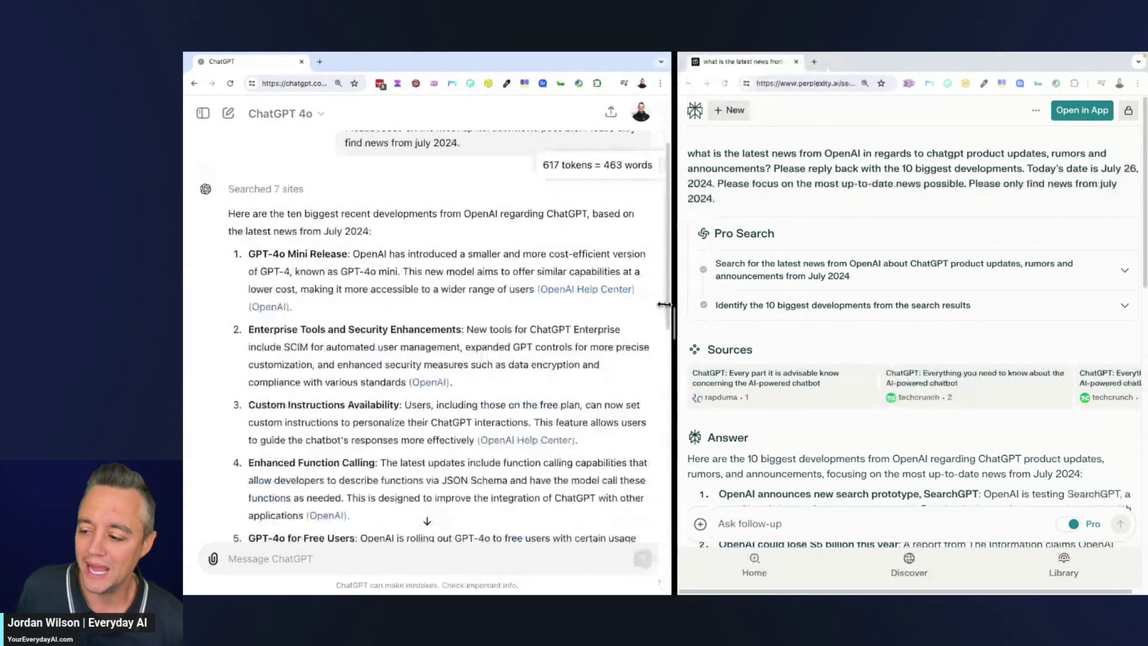
scroll(768, 362, "down", 5)
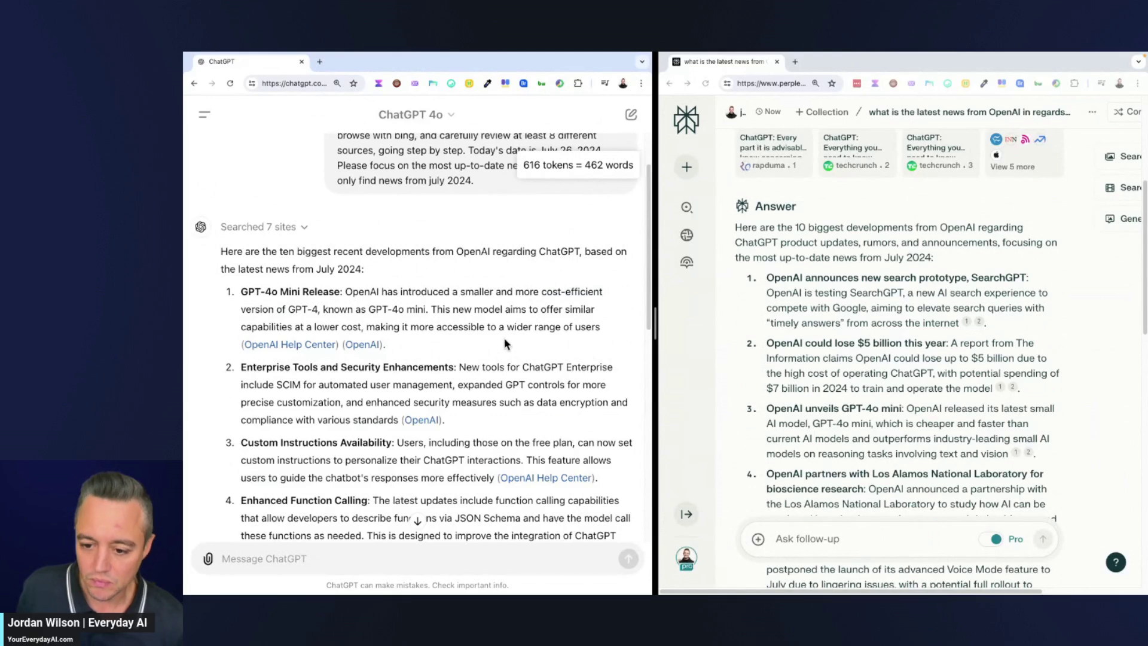
scroll(331, 299, "down", 1)
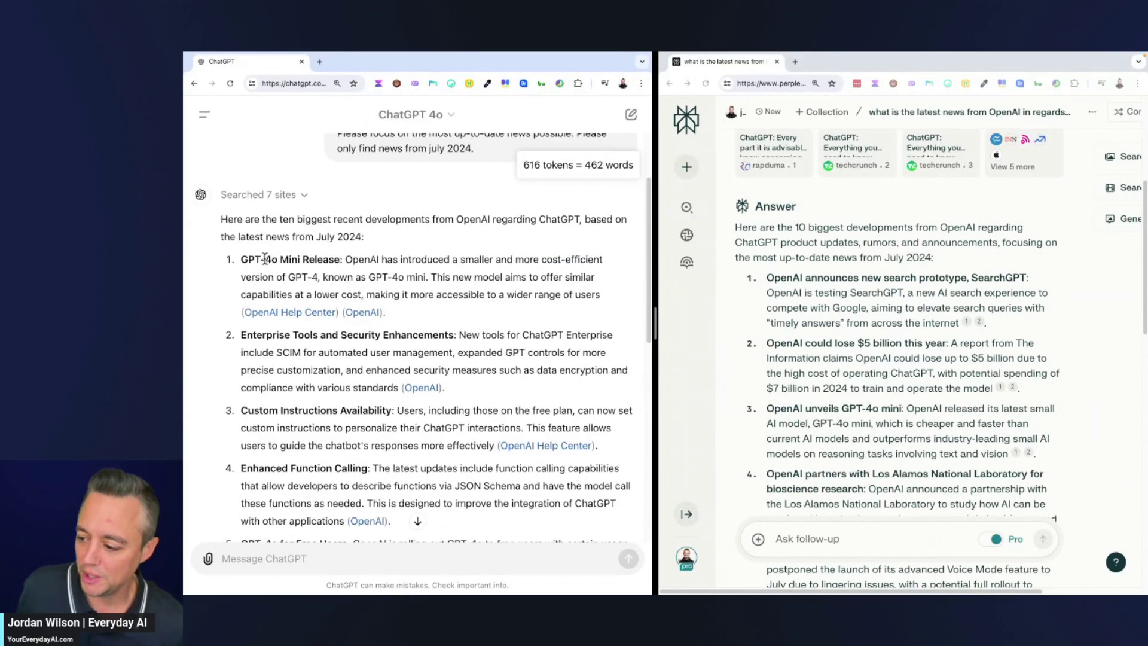
triple_click(286, 260)
scroll(779, 337, "down", 4)
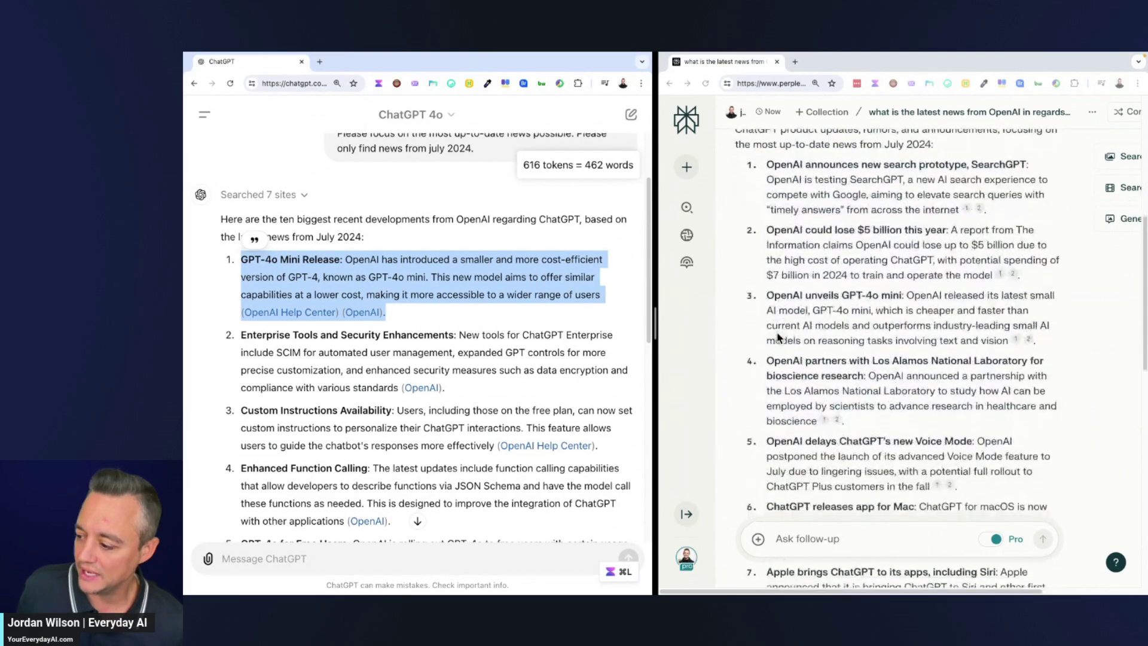
scroll(784, 335, "down", 3)
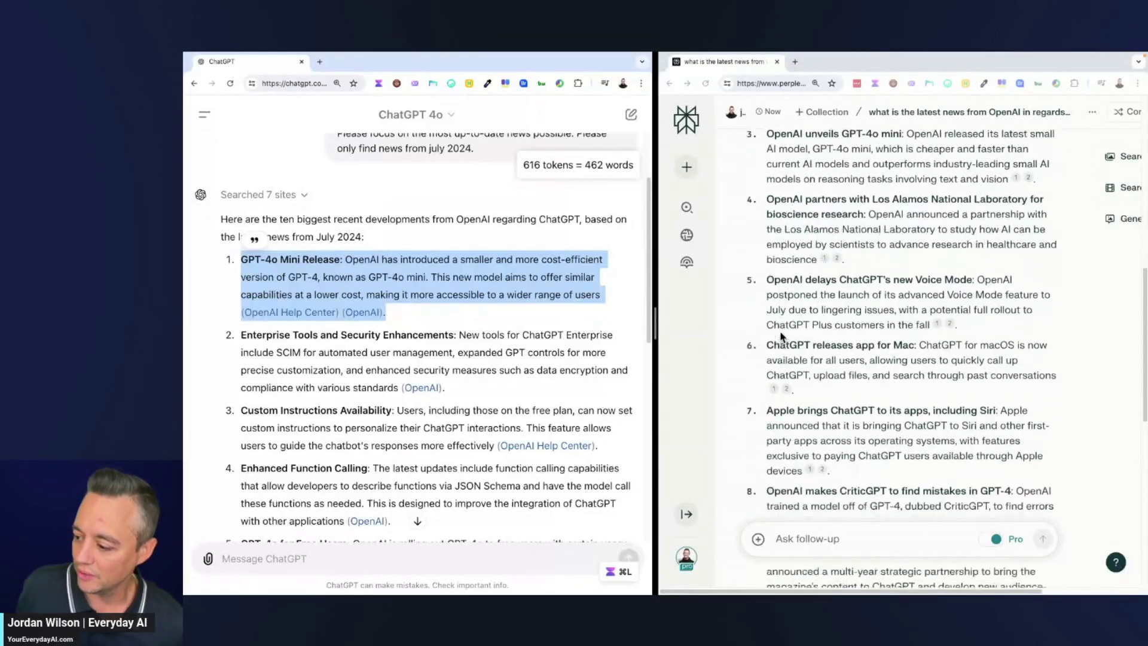
scroll(785, 334, "down", 2)
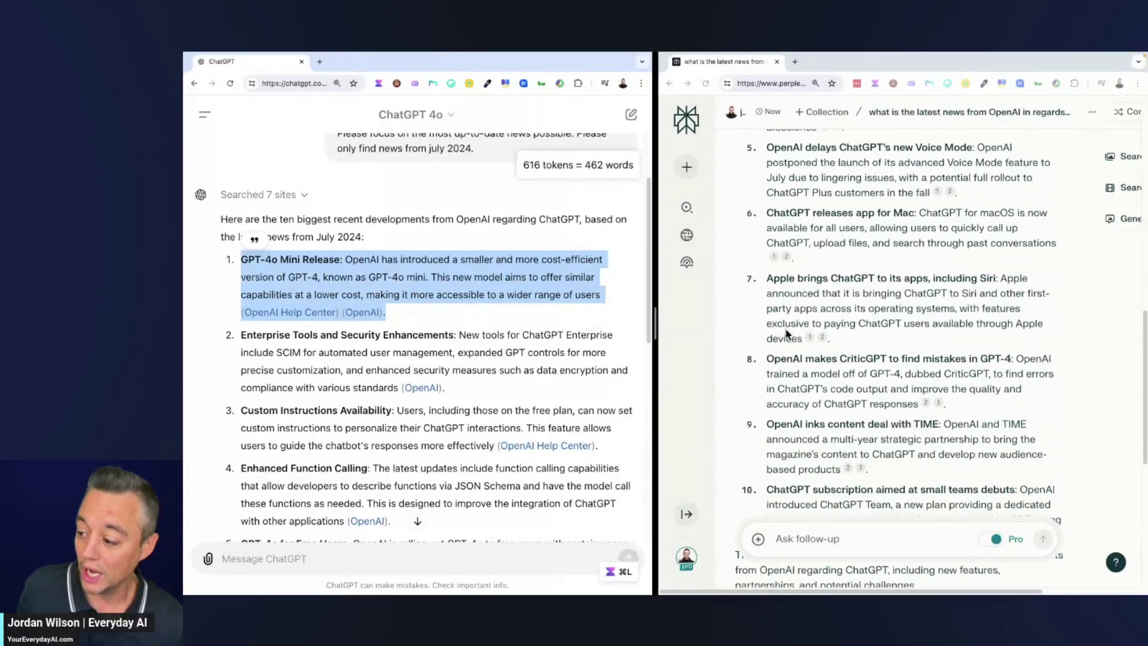
scroll(783, 333, "up", 1)
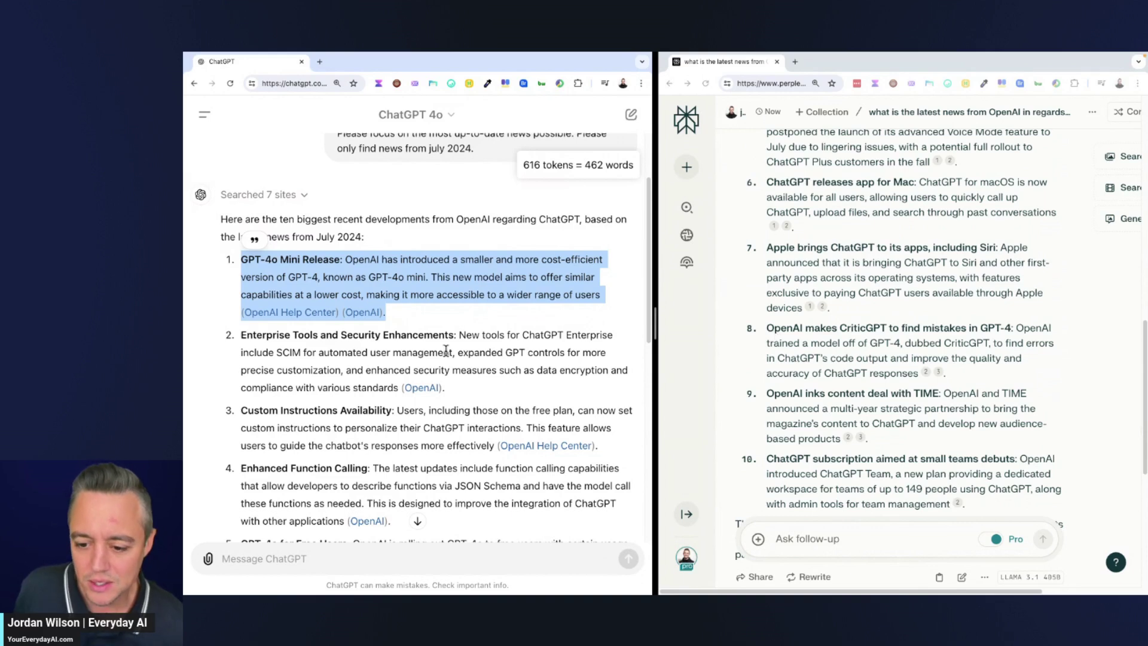
scroll(973, 299, "up", 8)
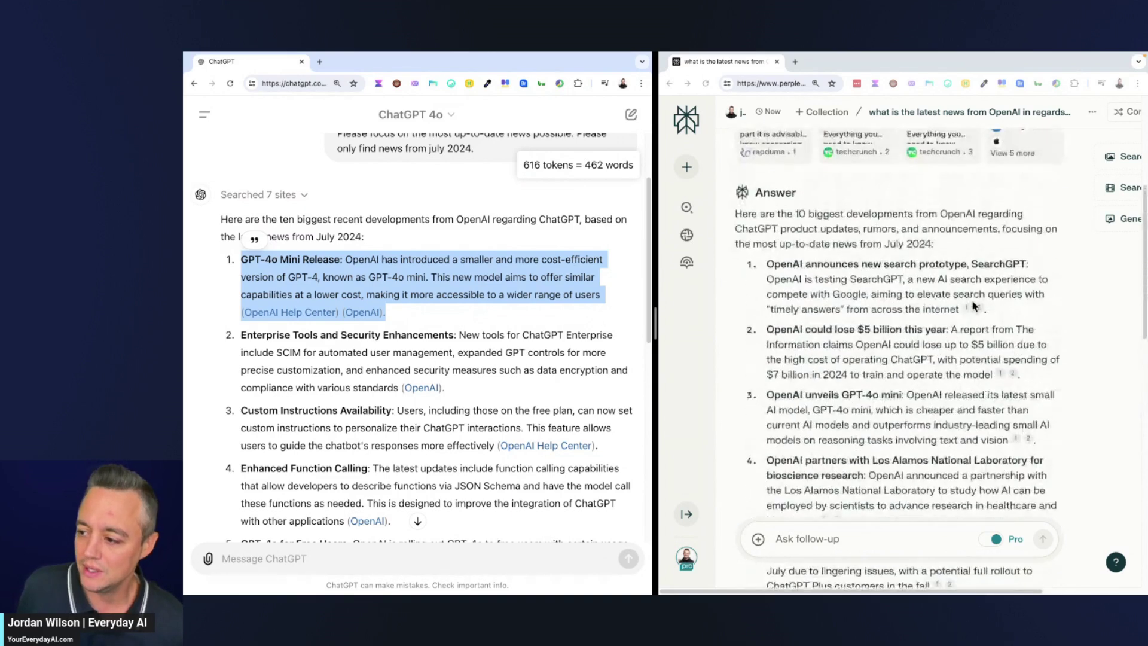
triple_click(841, 285)
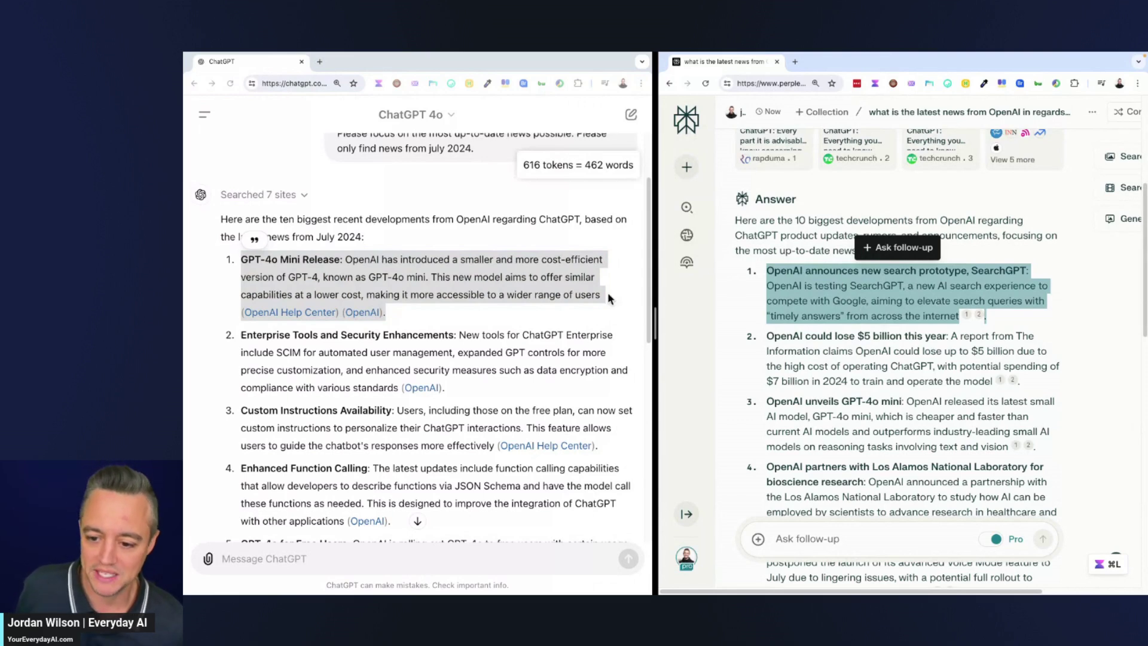
left_click(481, 295)
left_click_drag(365, 333, 241, 335)
scroll(378, 321, "down", 3)
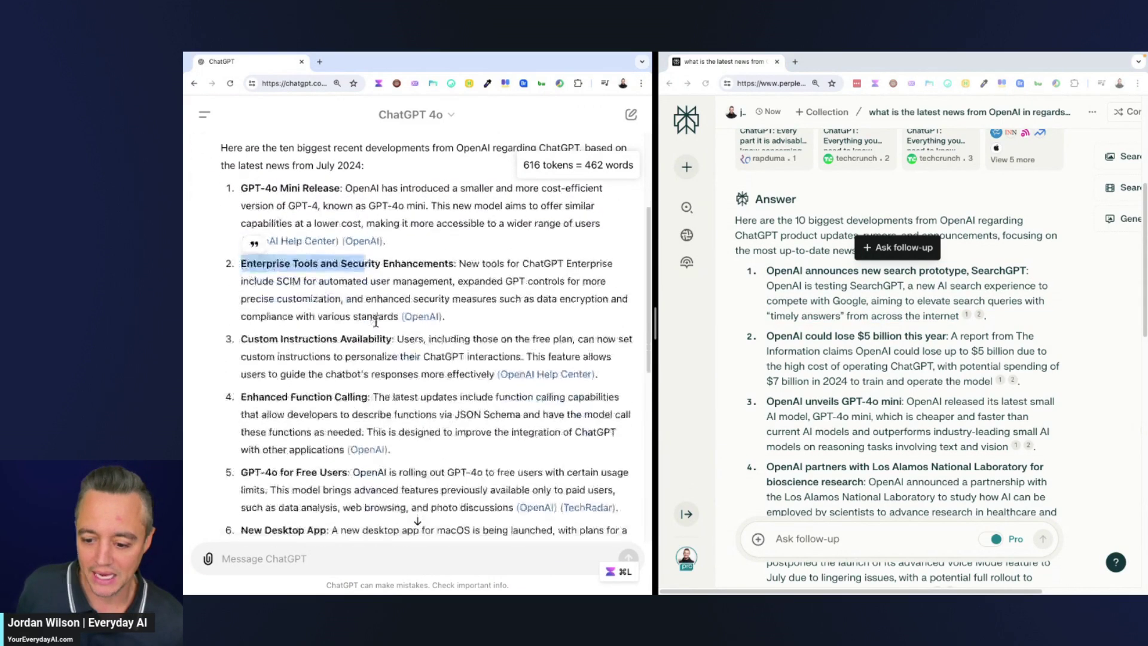
scroll(378, 323, "down", 1)
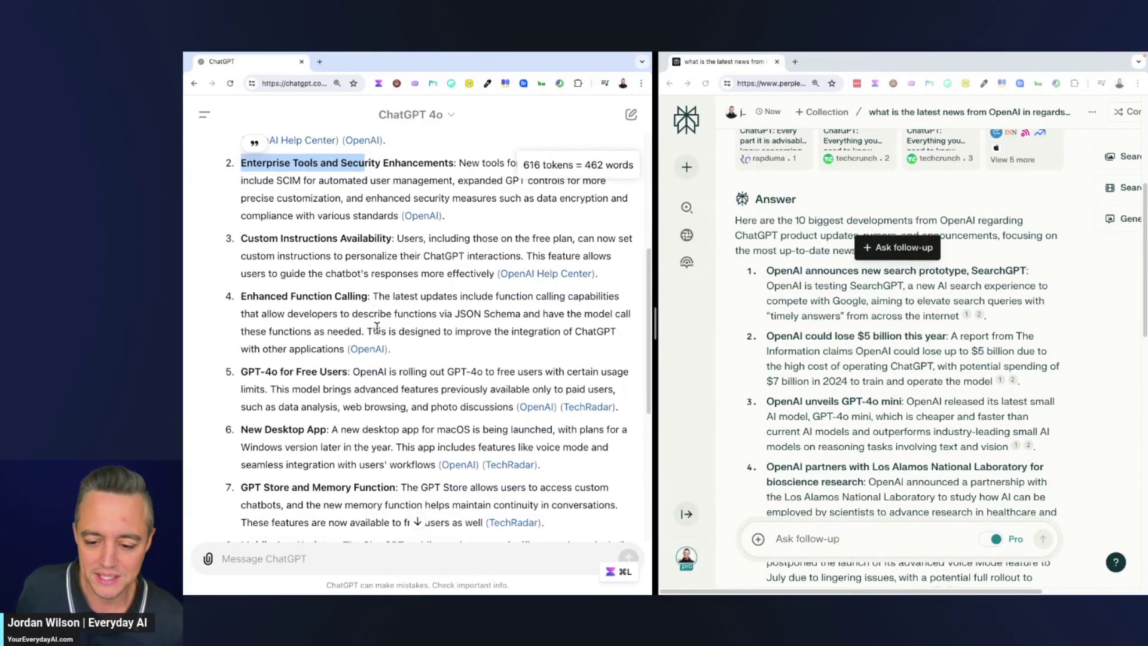
scroll(377, 329, "down", 1)
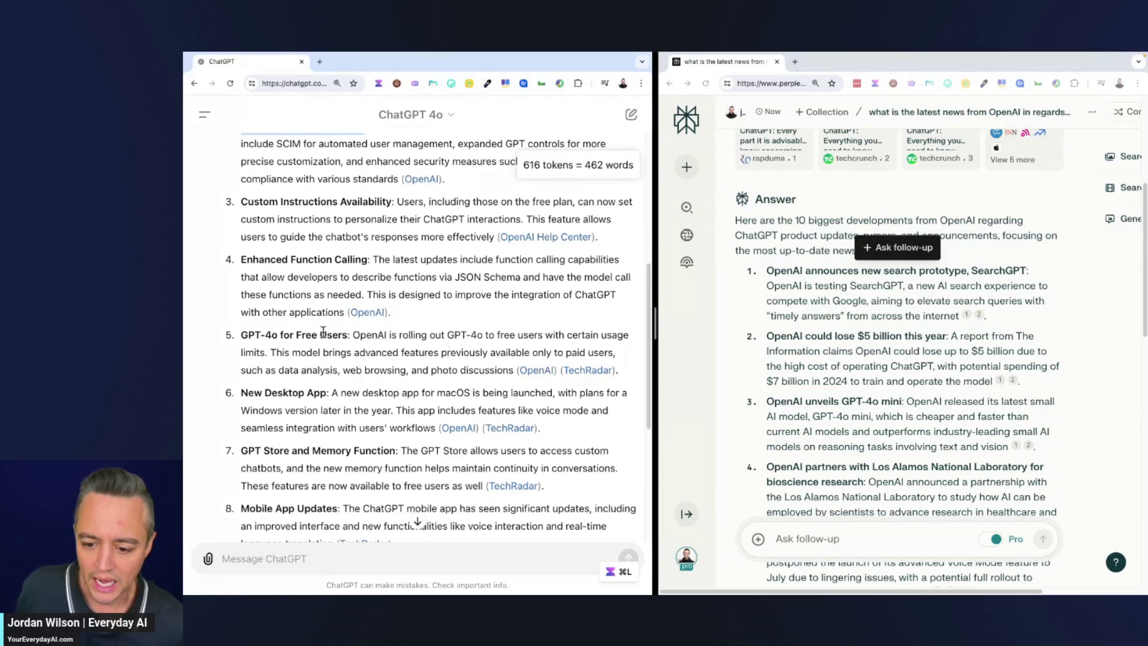
scroll(323, 332, "down", 4)
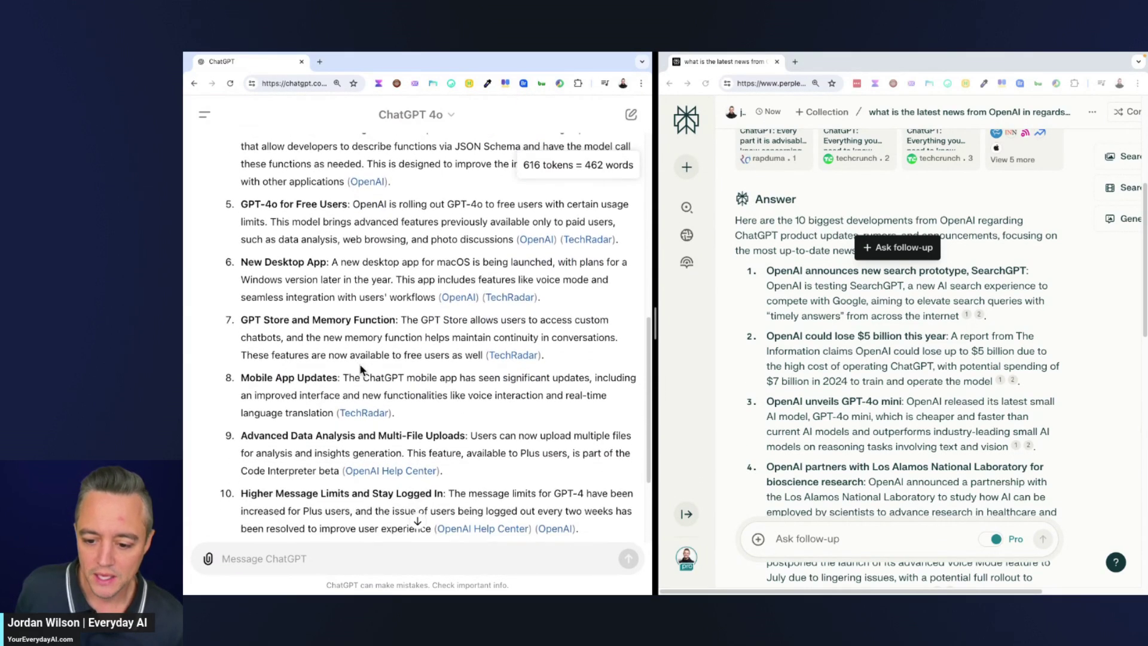
scroll(360, 371, "down", 2)
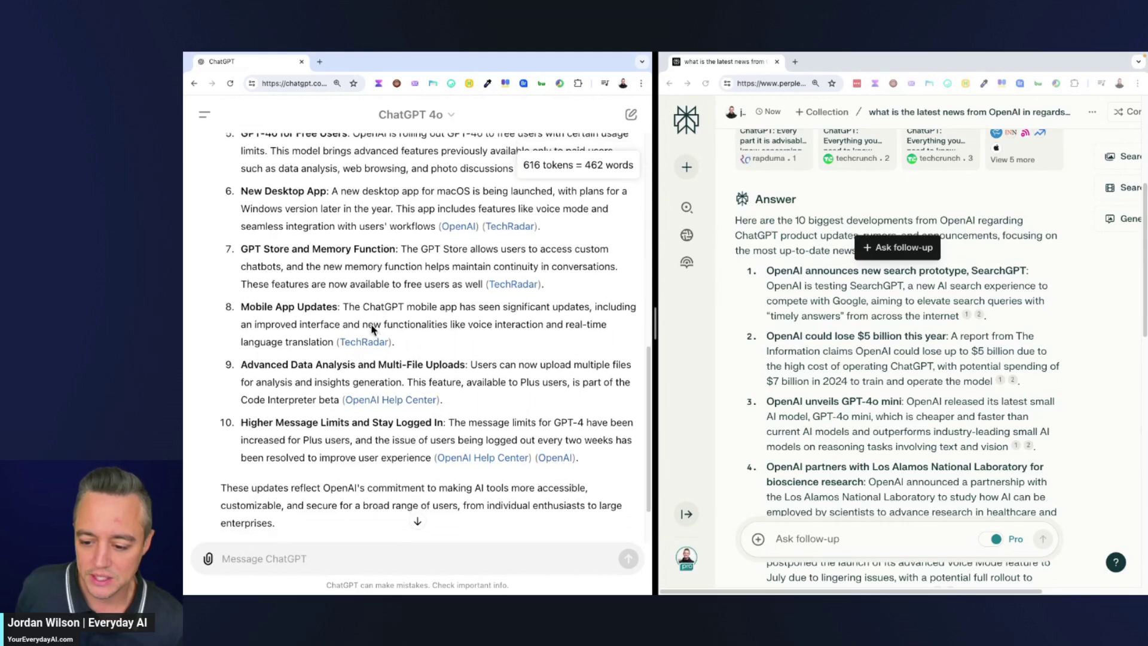
scroll(376, 328, "down", 2)
scroll(380, 328, "up", 3)
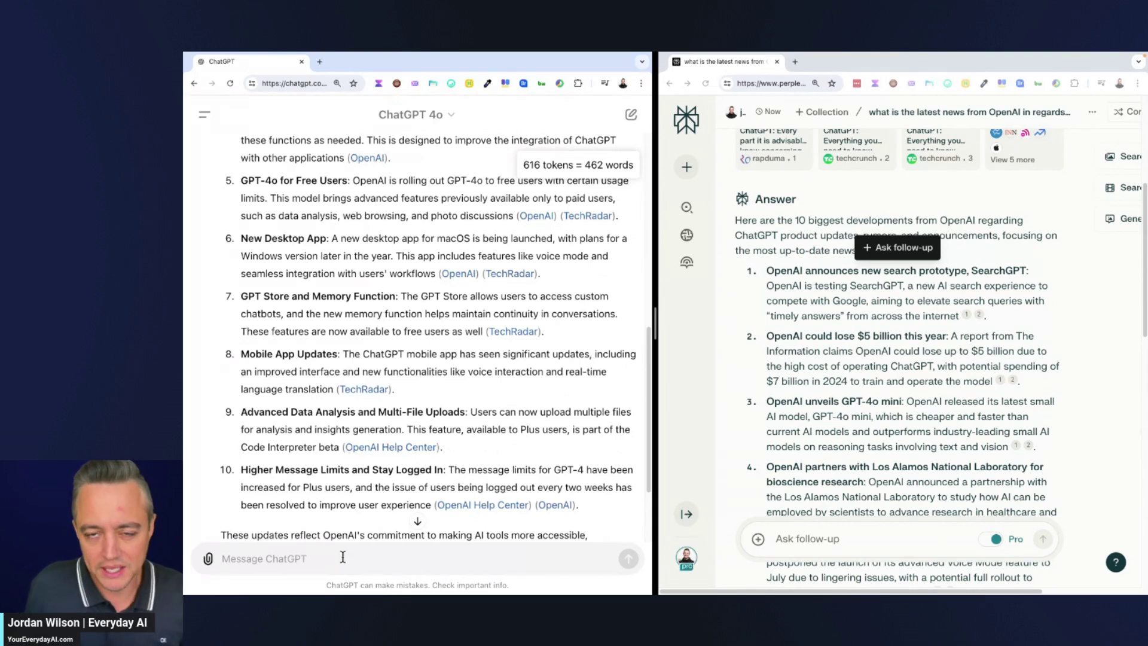
- Write a ChatGPT follow-up asking to retry with more sources as of July 26, 2024
type("t")
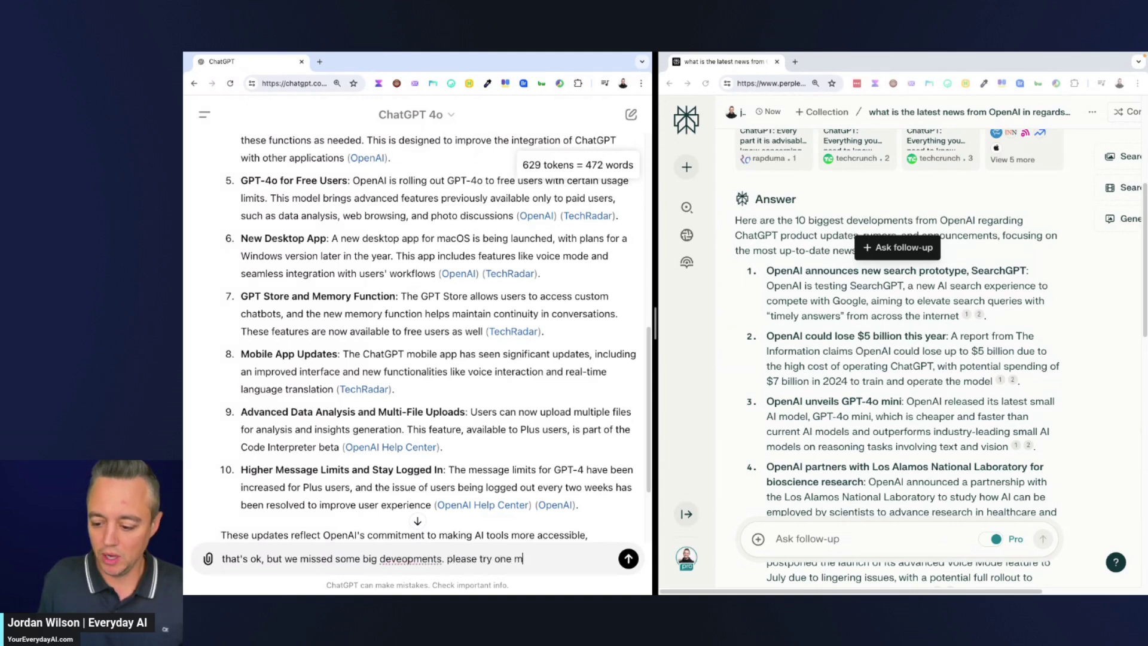
type("o more time, going to")
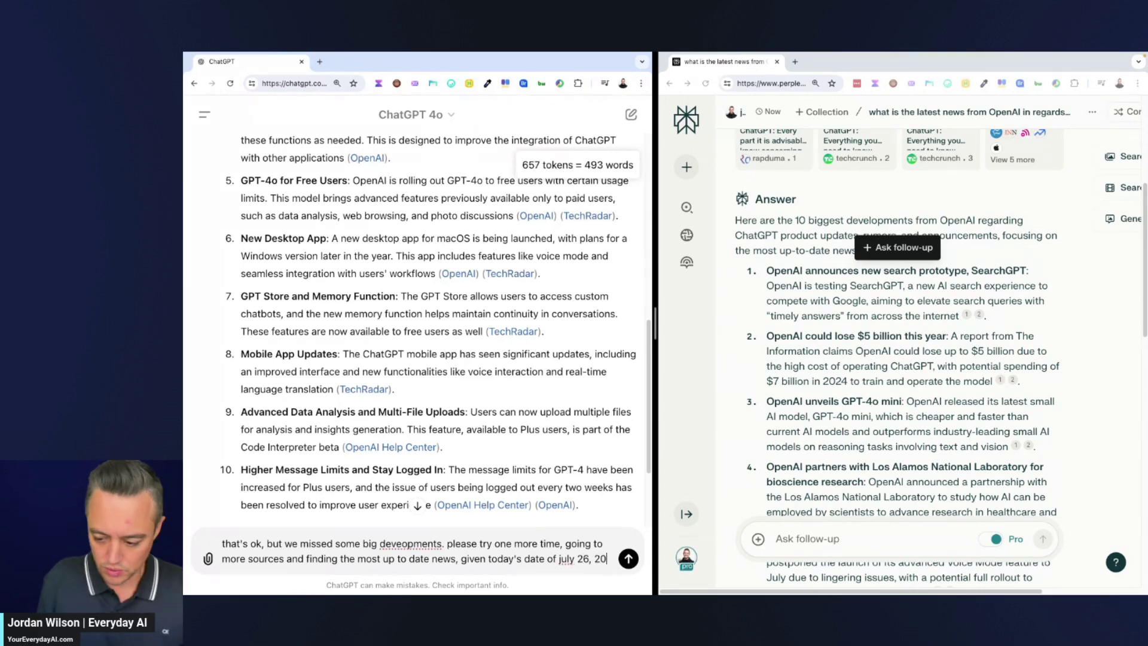
type("24")
key("super+a")
key("super+c")
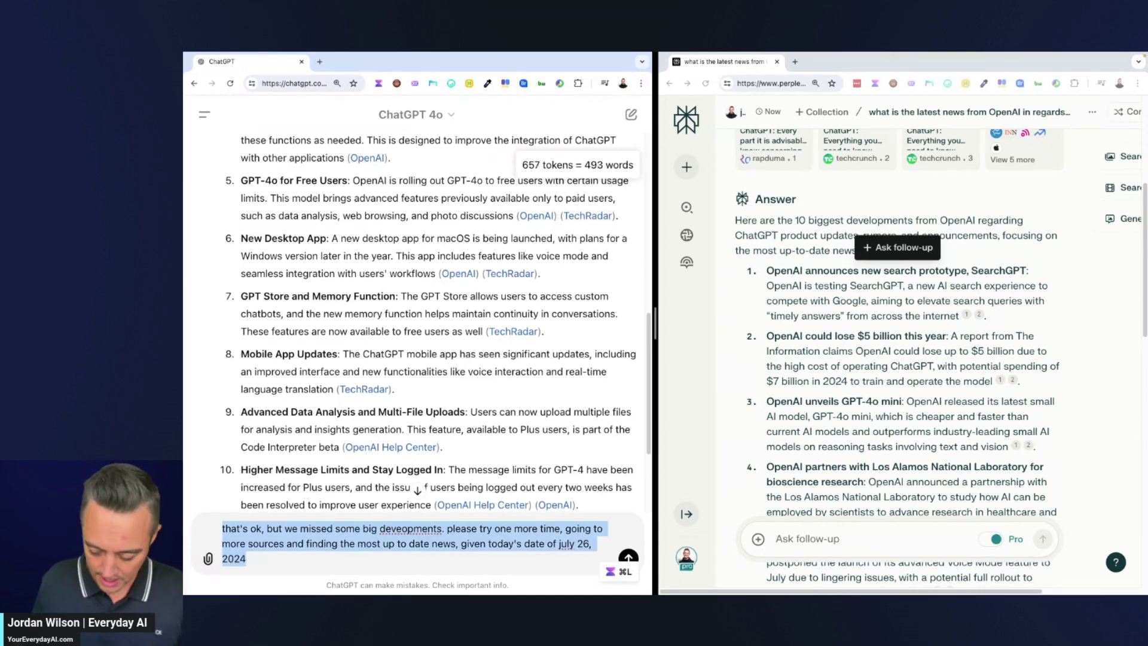
- Paste the retry-with-more-sources follow-up into Perplexity's Ask follow-up box and submit it
left_click(877, 537)
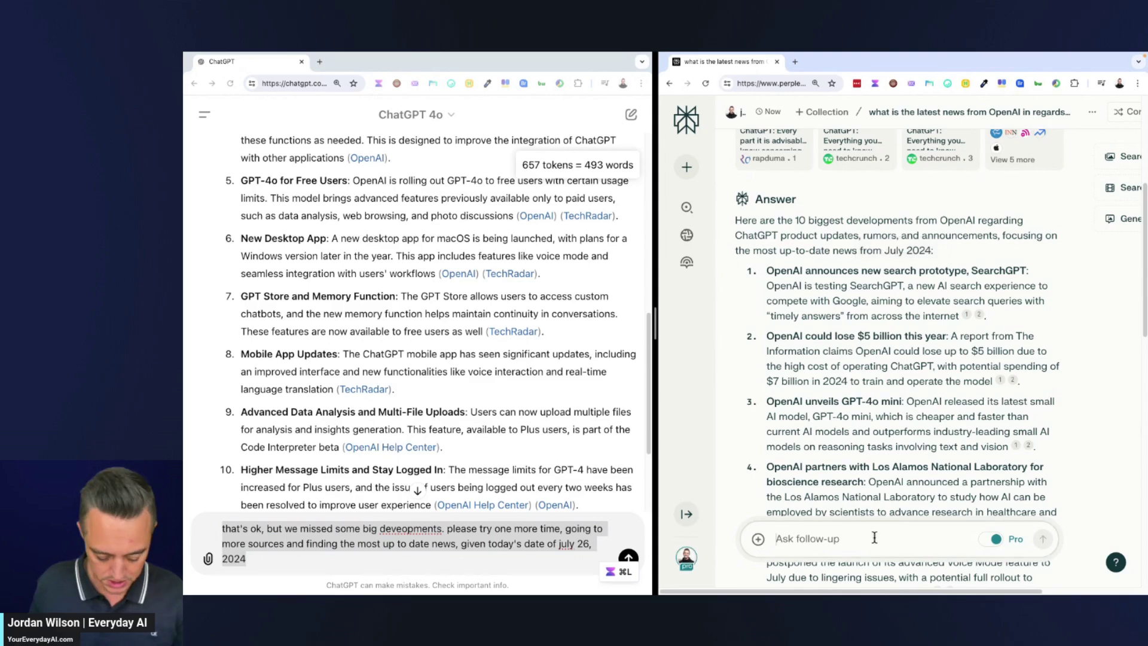
key("super+v")
key("Return")
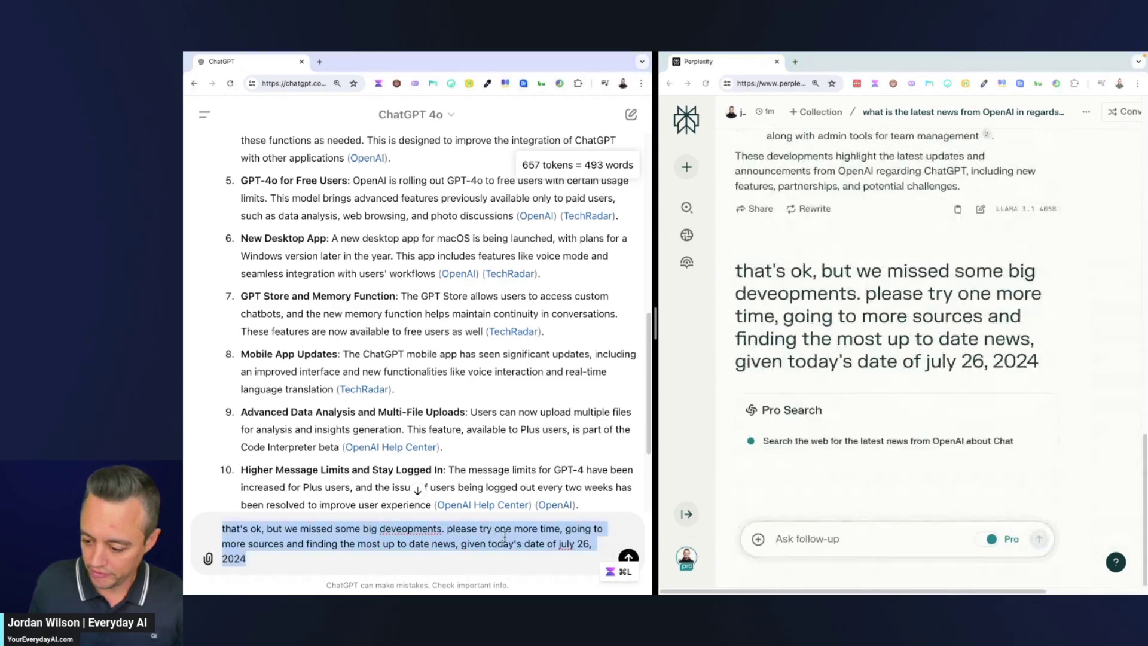
- Send the follow-up to ChatGPT and expand its 'Searched 10 sites' list
key("Return")
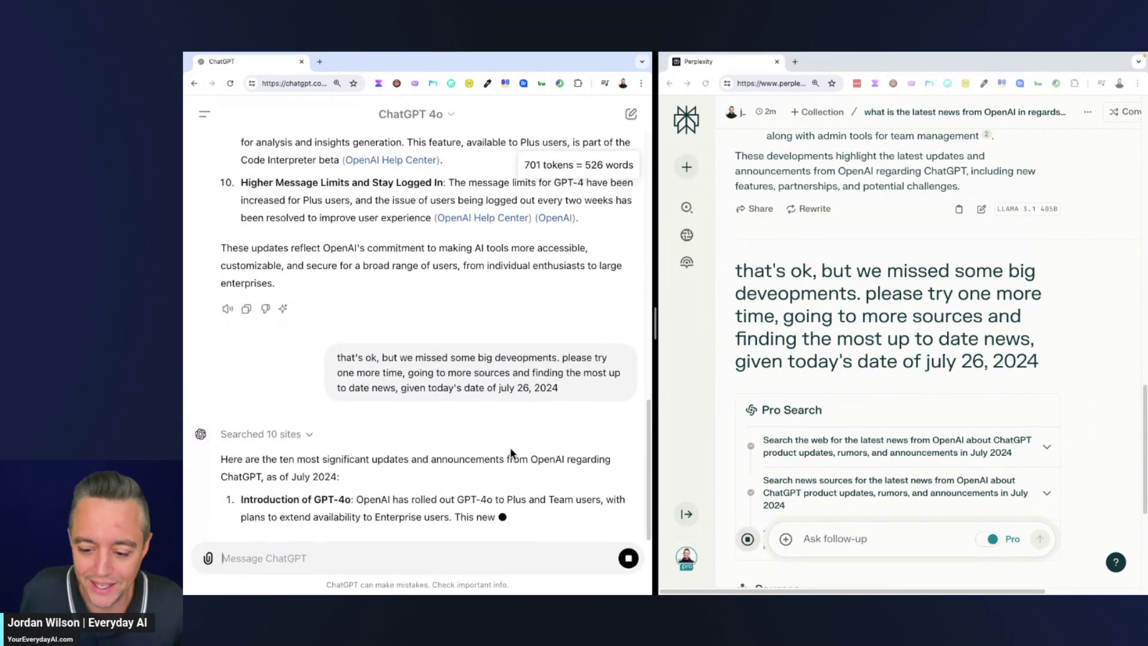
scroll(1070, 383, "down", 5)
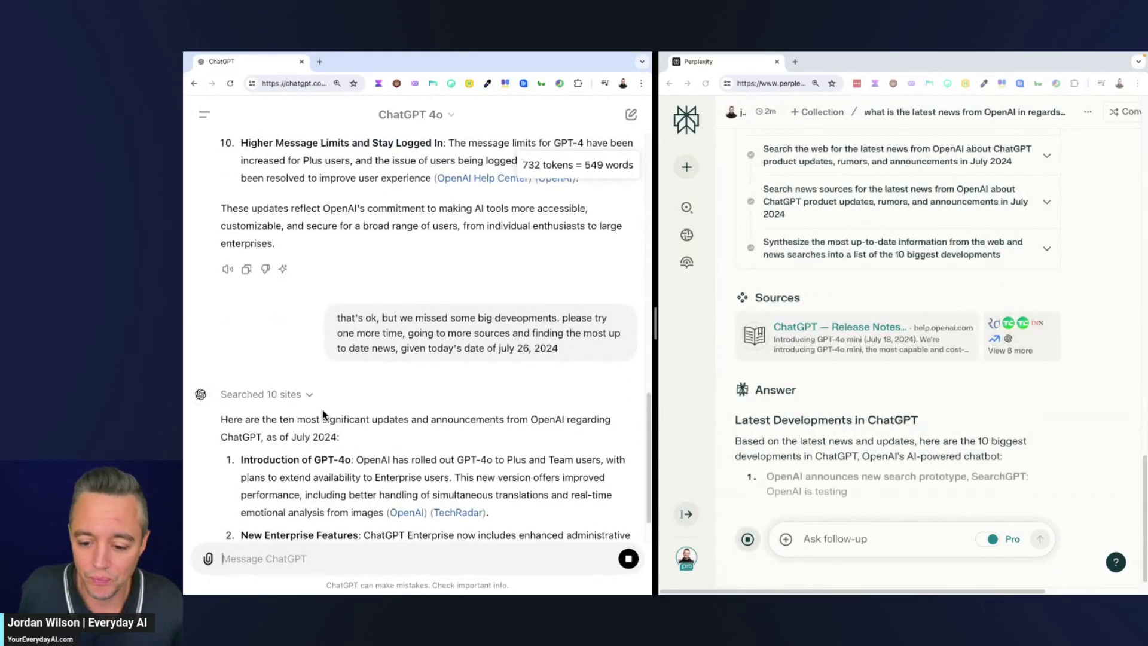
scroll(954, 459, "down", 3)
scroll(953, 459, "up", 2)
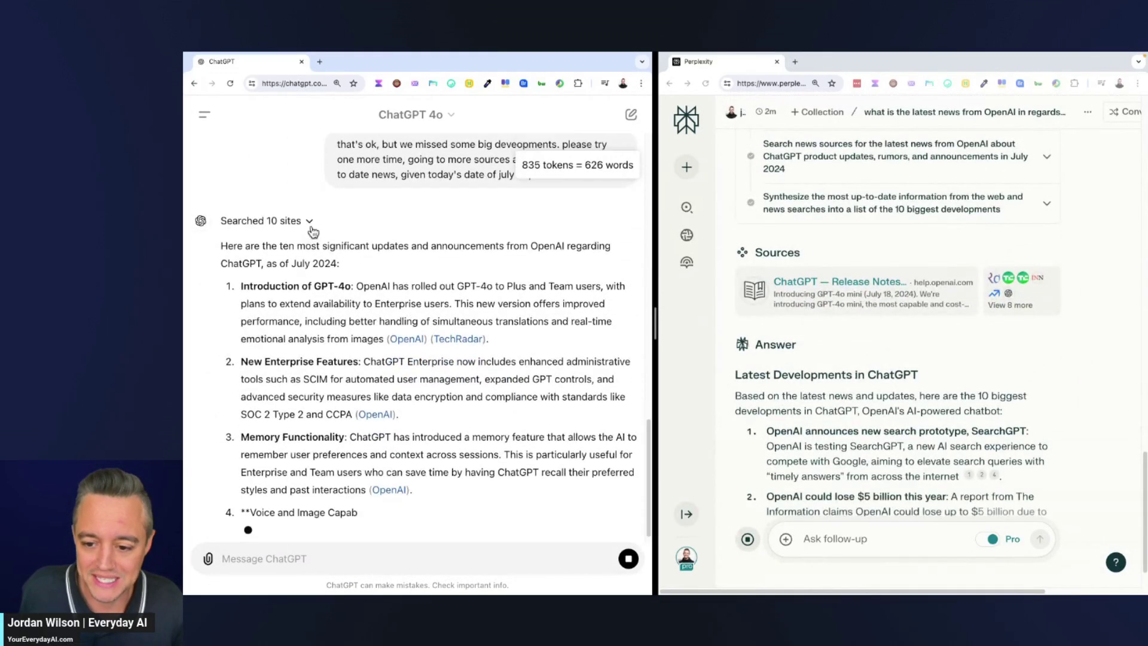
left_click(303, 241)
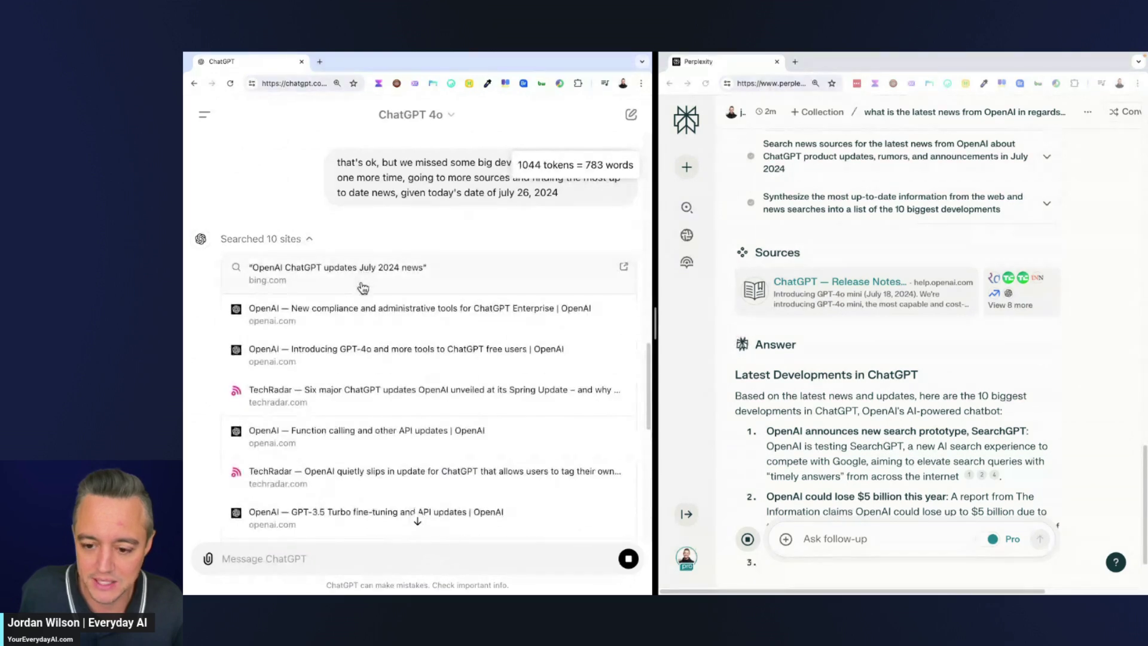
scroll(364, 299, "down", 6)
scroll(365, 300, "up", 3)
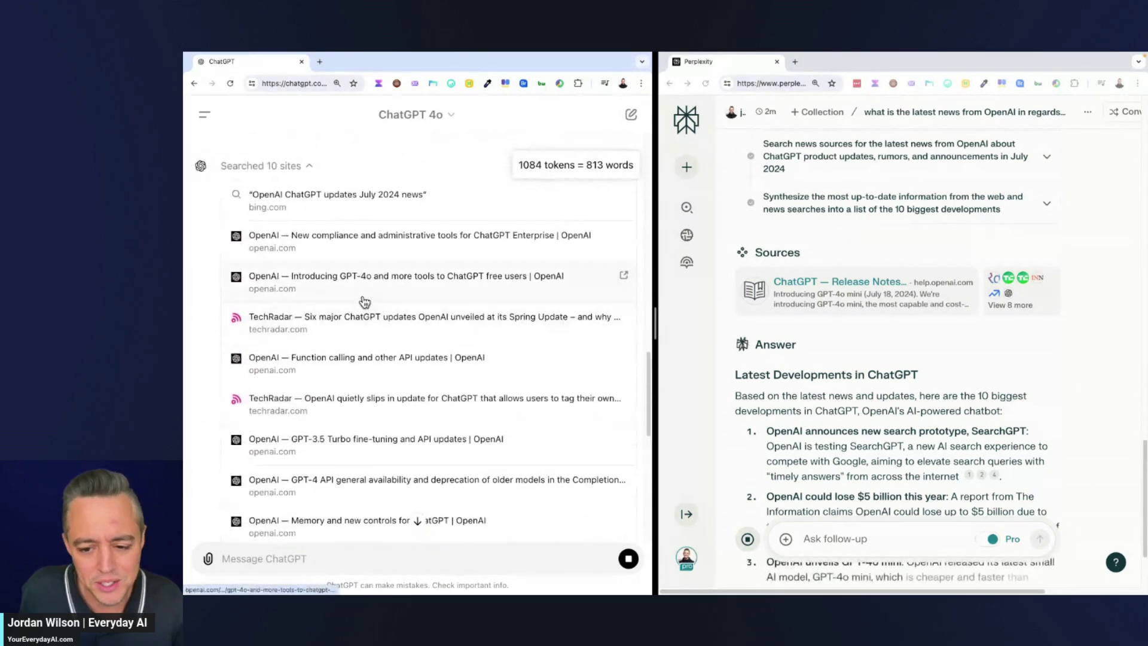
scroll(330, 258, "up", 4)
scroll(287, 310, "down", 1)
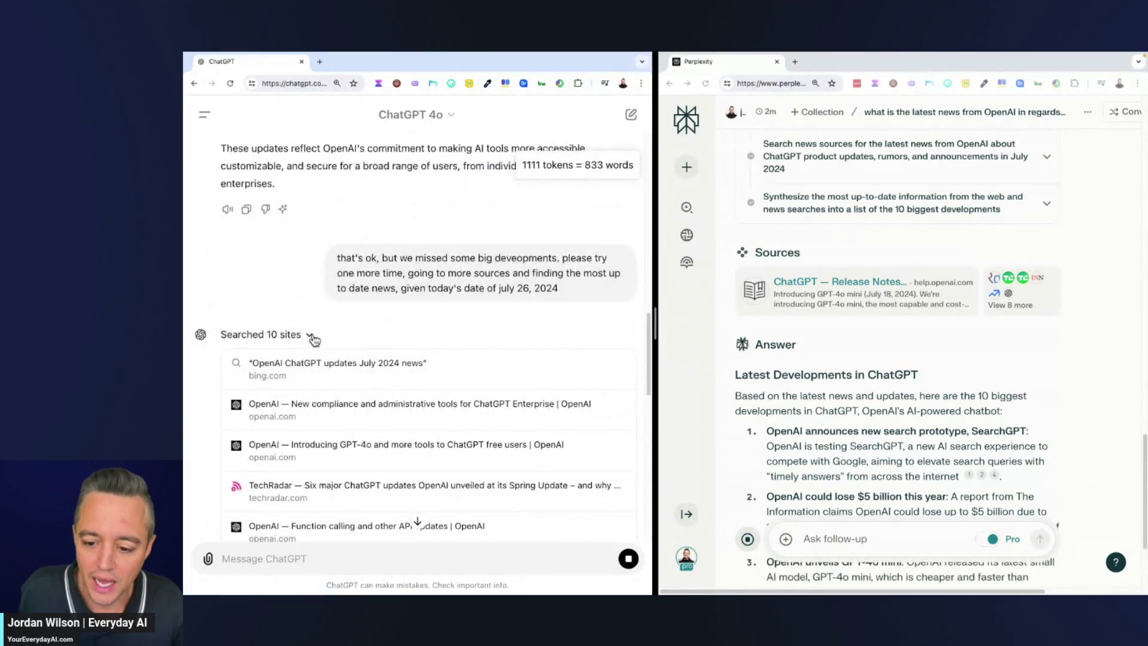
left_click(312, 338)
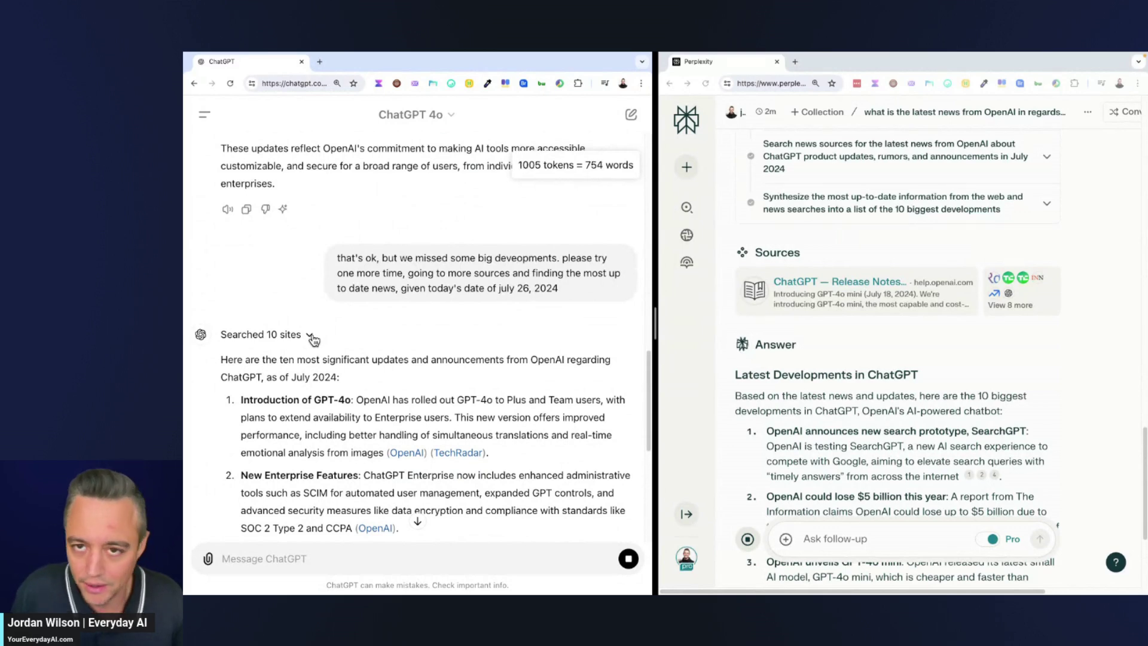
scroll(335, 334, "down", 3)
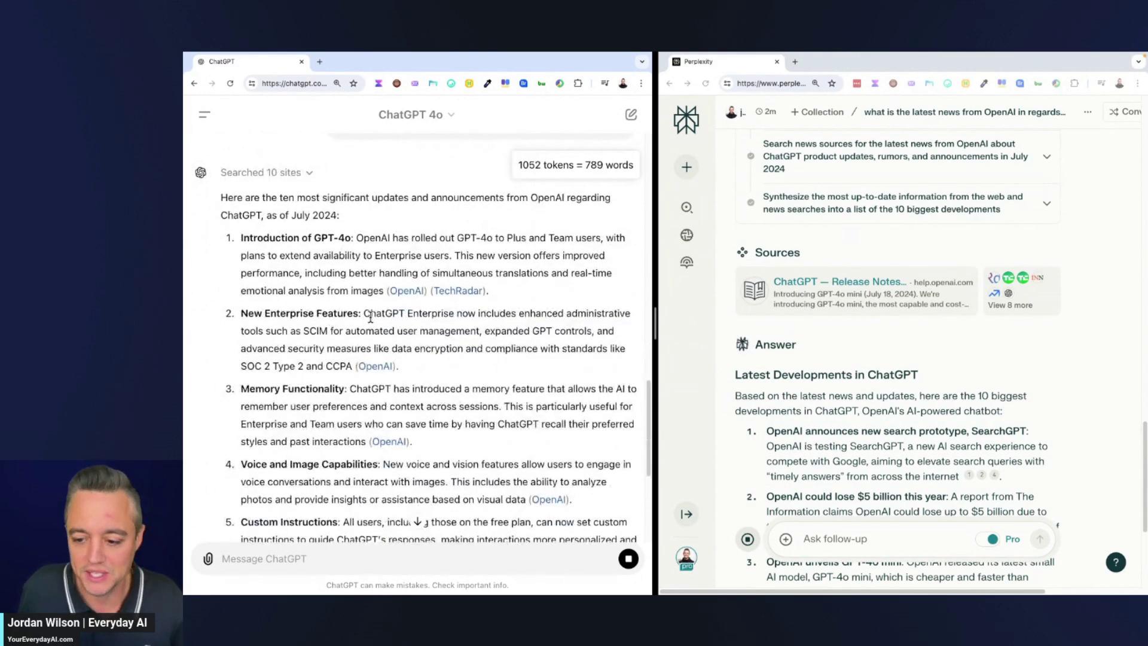
scroll(473, 301, "down", 2)
scroll(485, 354, "up", 1)
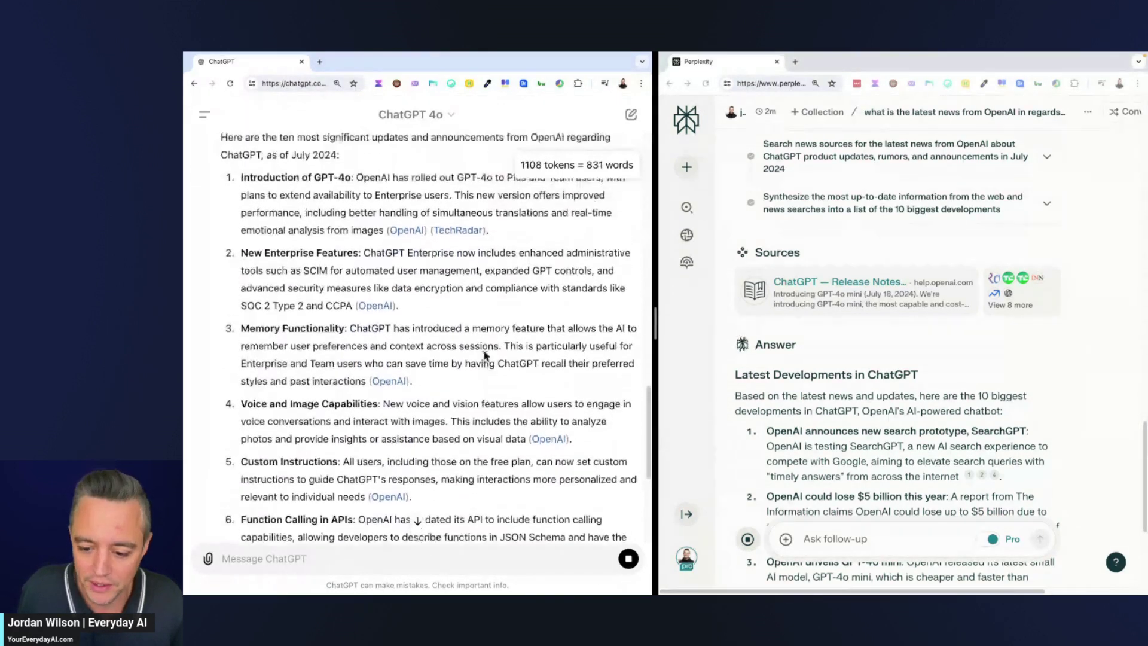
scroll(279, 231, "down", 3)
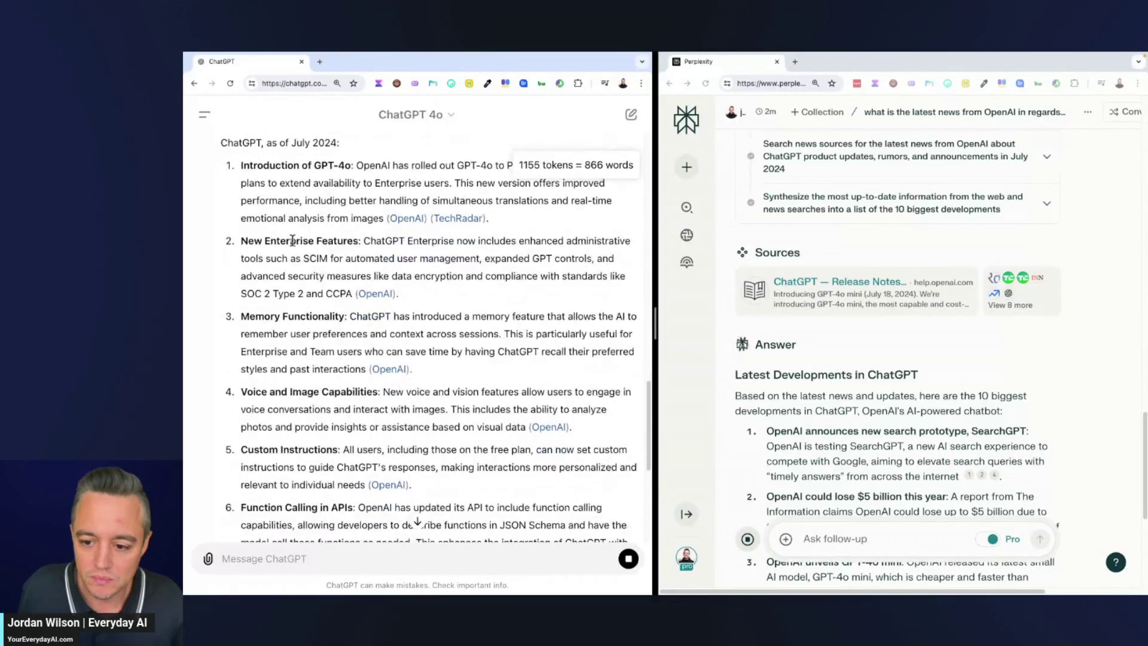
scroll(302, 241, "down", 5)
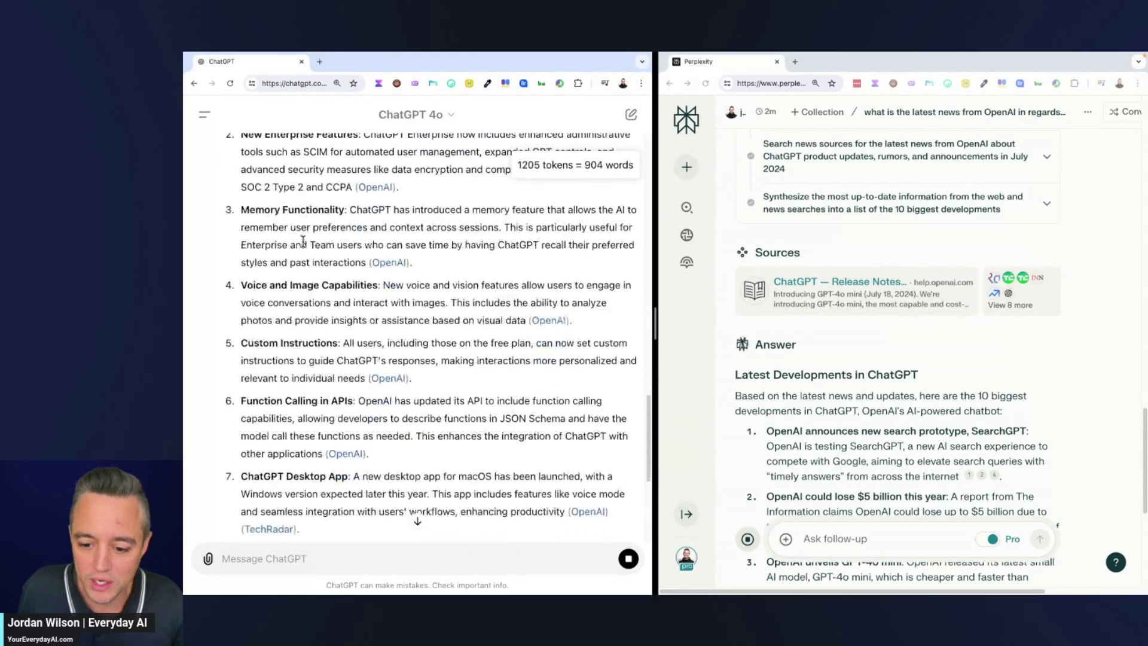
scroll(303, 241, "down", 2)
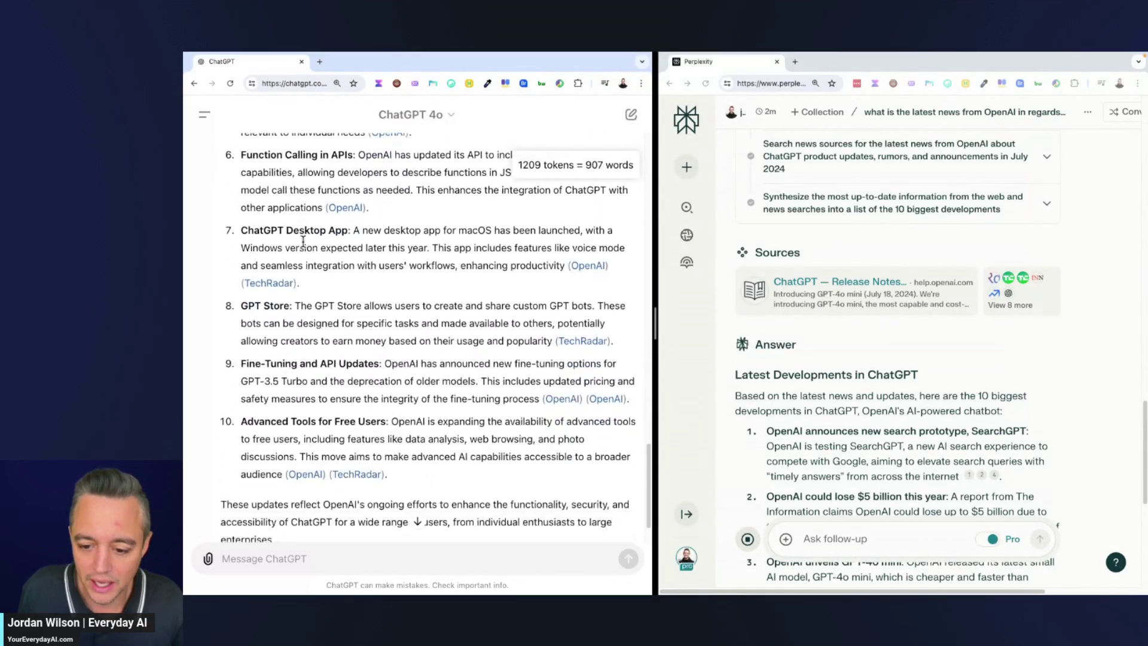
scroll(390, 276, "up", 8)
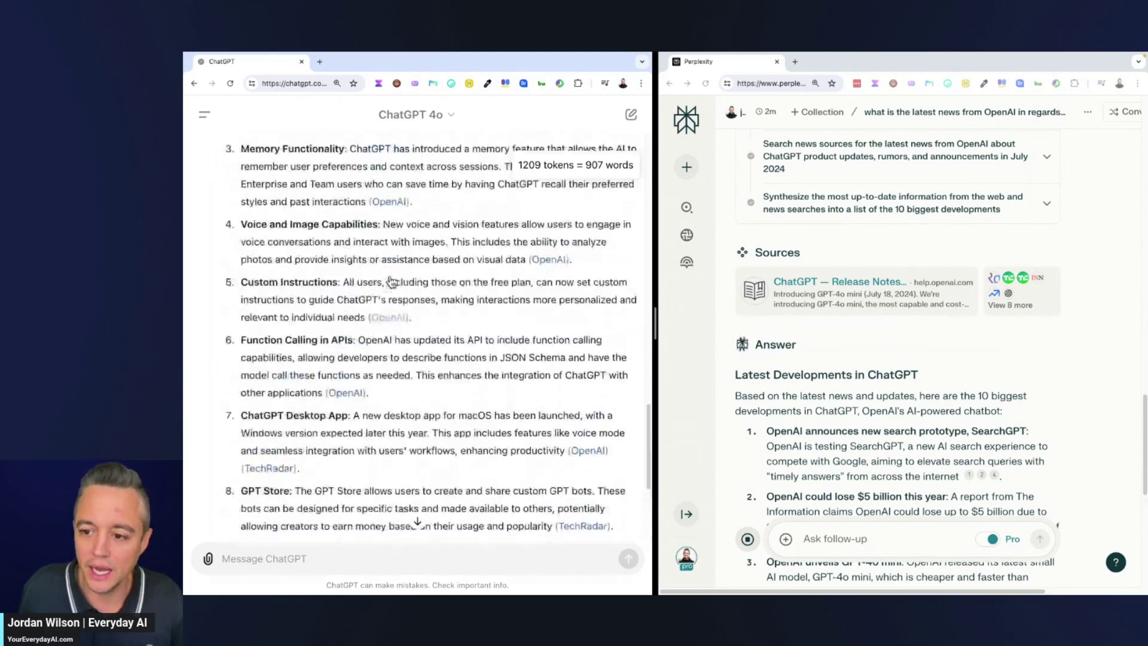
scroll(390, 276, "up", 2)
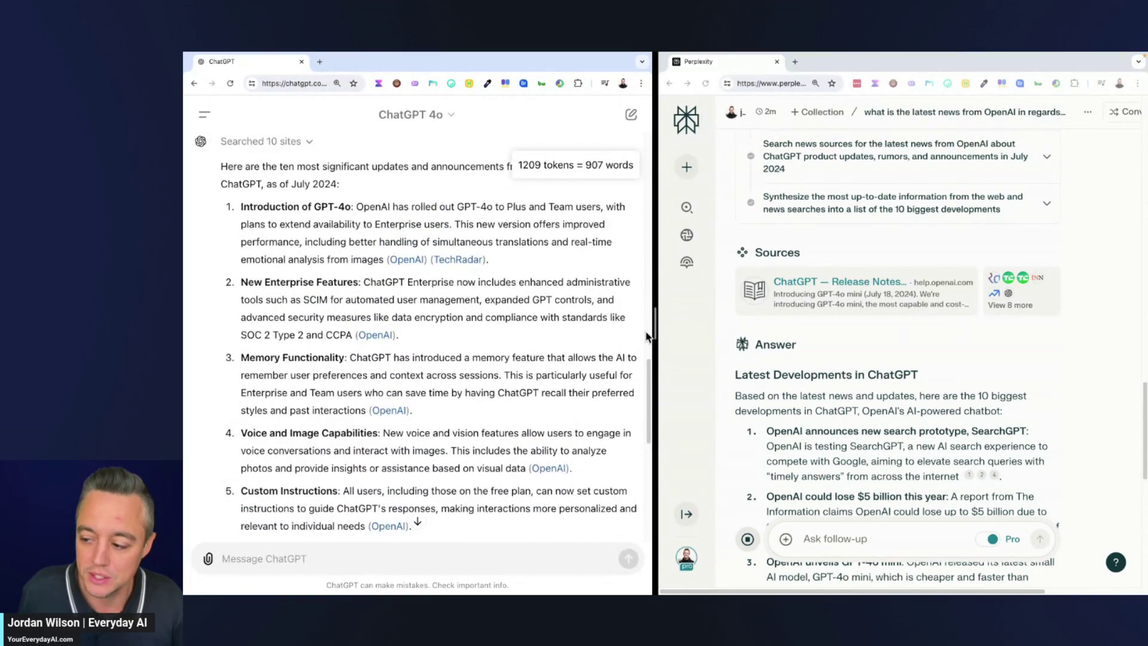
- Scroll through Perplexity's answer, briefly highlighting 'mini' in item 3's GPT-4o mini heading
scroll(738, 347, "down", 2)
scroll(737, 346, "down", 1)
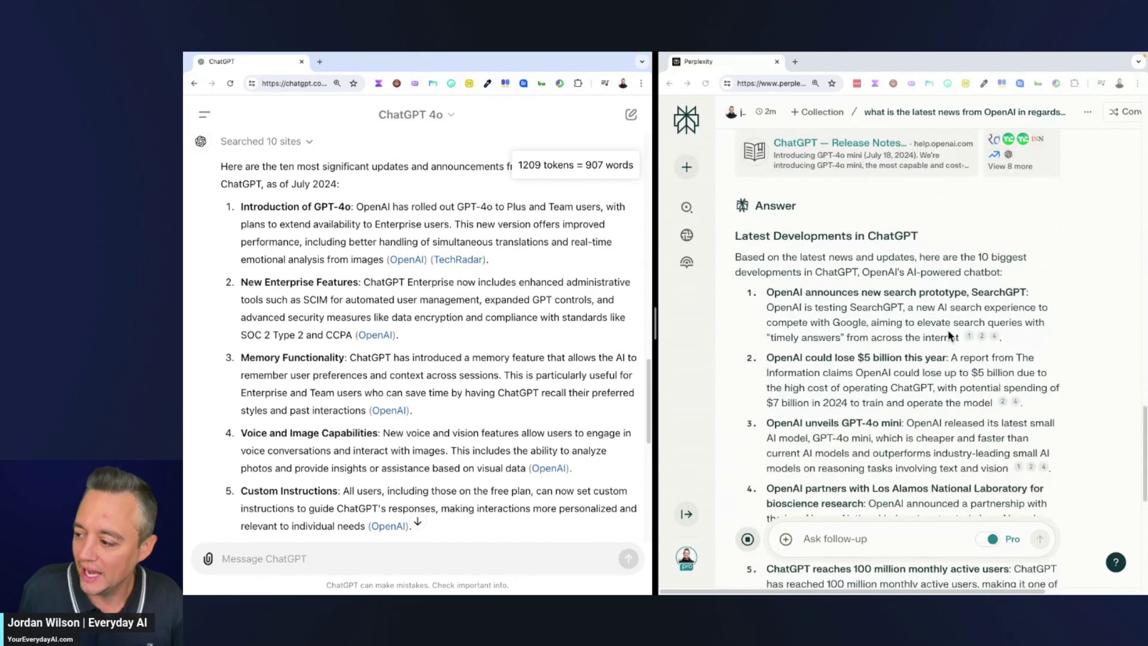
scroll(942, 329, "down", 2)
scroll(942, 329, "down", 1)
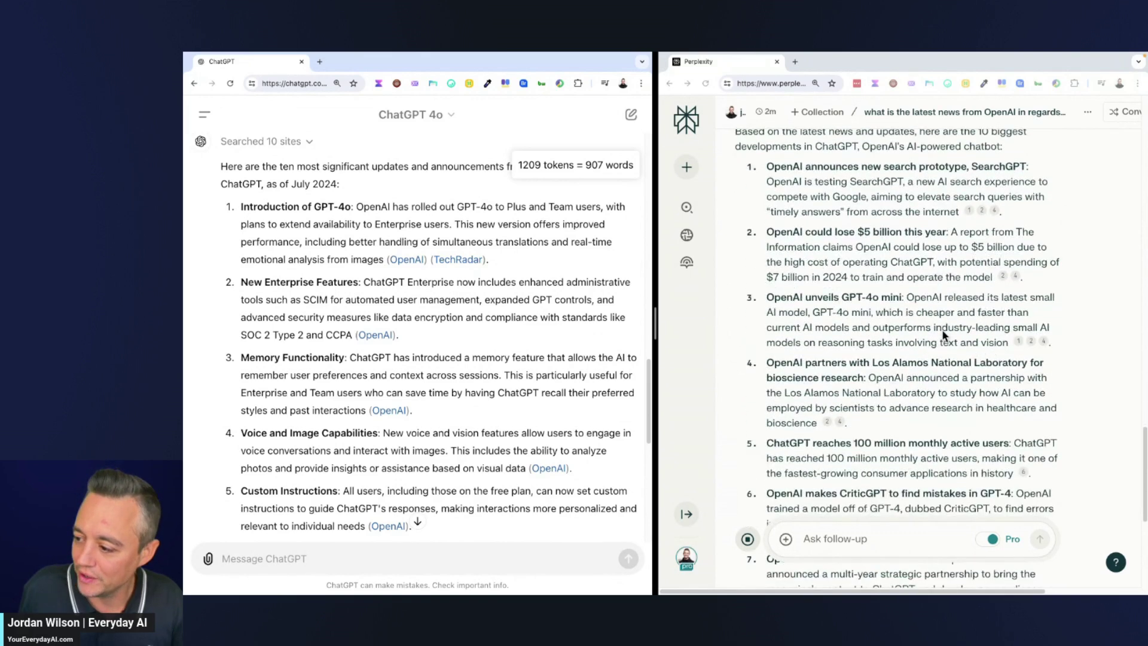
double_click(886, 296)
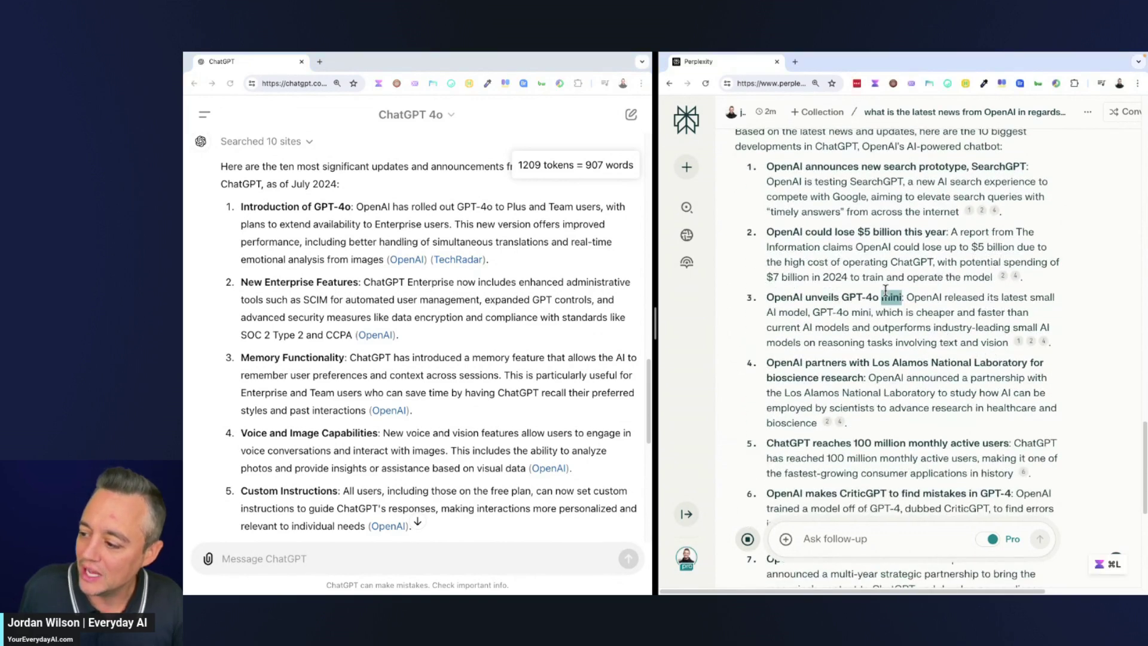
left_click(887, 293)
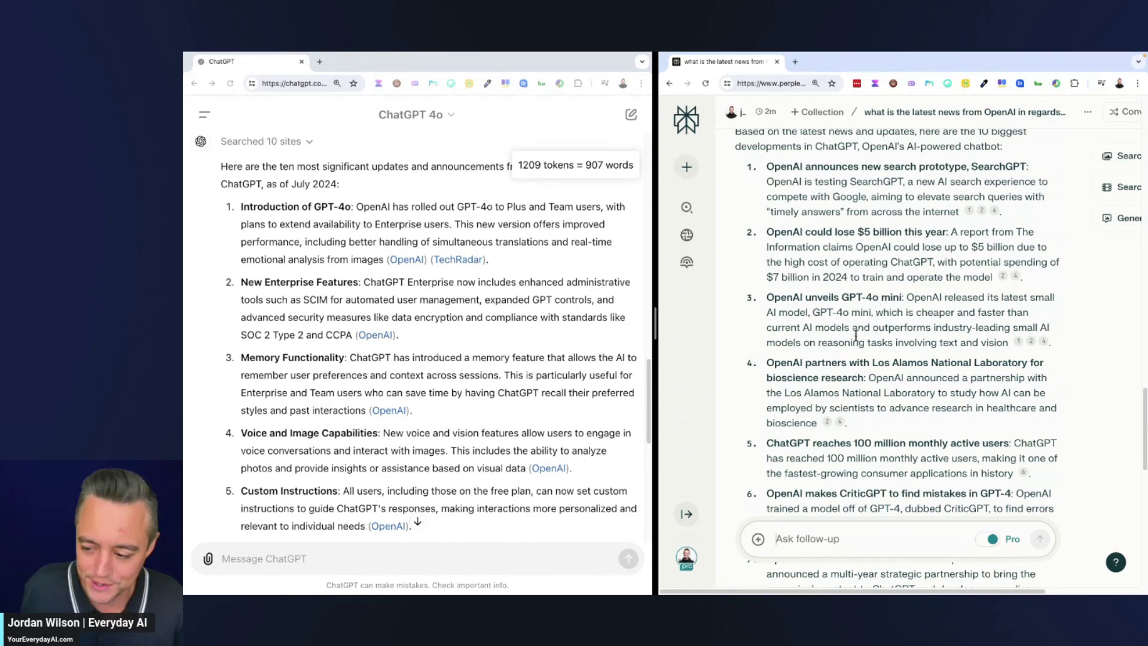
- Scroll down to the Related questions on GPT-4o mini and Los Alamos, then back up
scroll(855, 341, "down", 10)
scroll(344, 357, "down", 3)
scroll(345, 359, "up", 5)
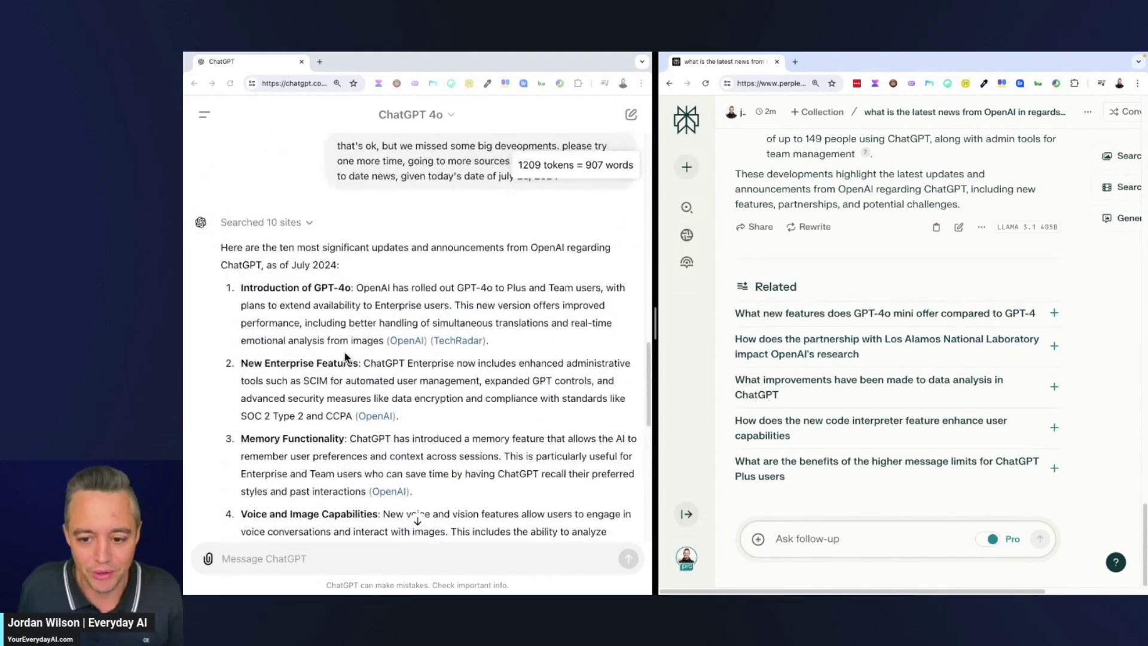
scroll(344, 357, "down", 1)
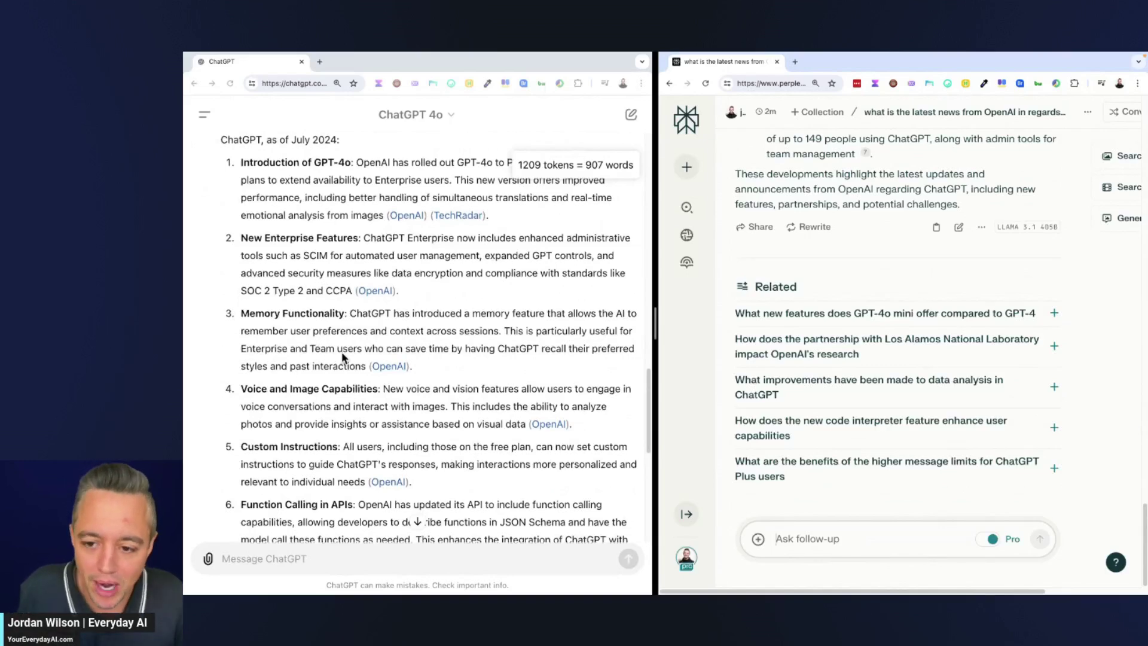
scroll(346, 353, "up", 4)
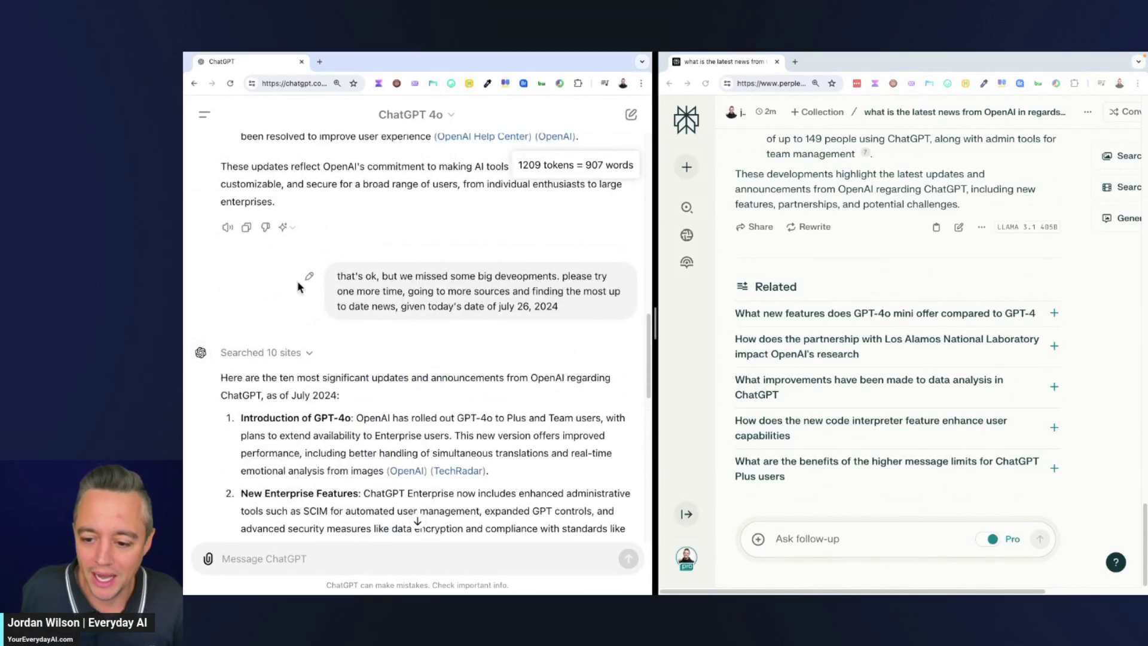
- Edit the last ChatGPT prompt to add 'please do not use one source more than once and make sure all sources are unique.'
left_click(311, 279)
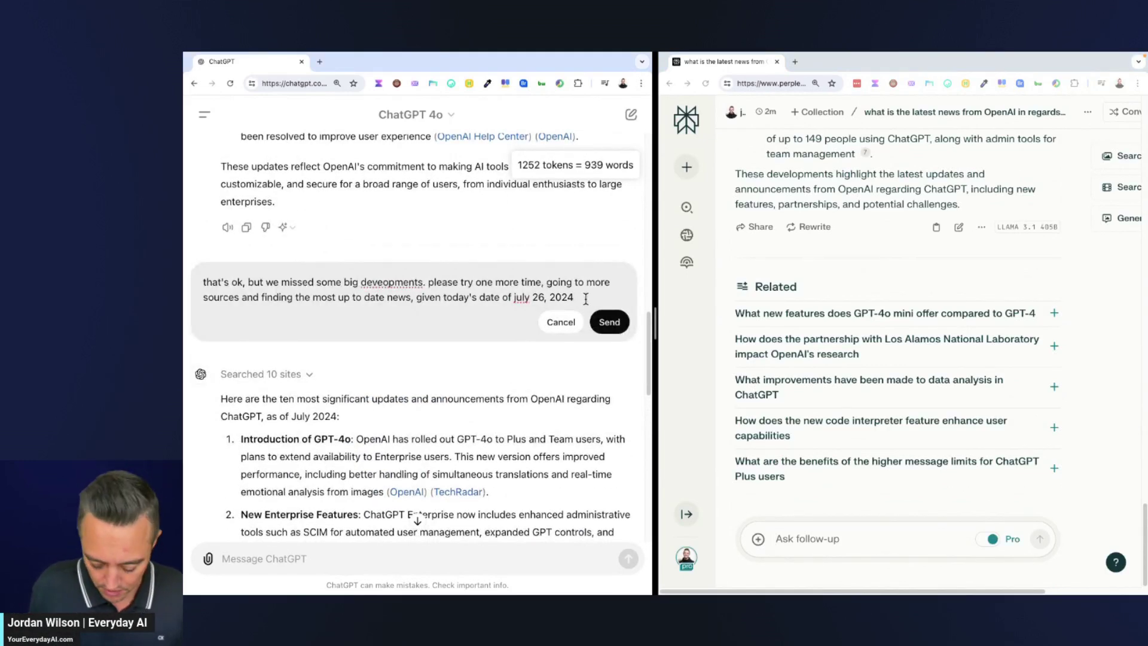
type("please ")
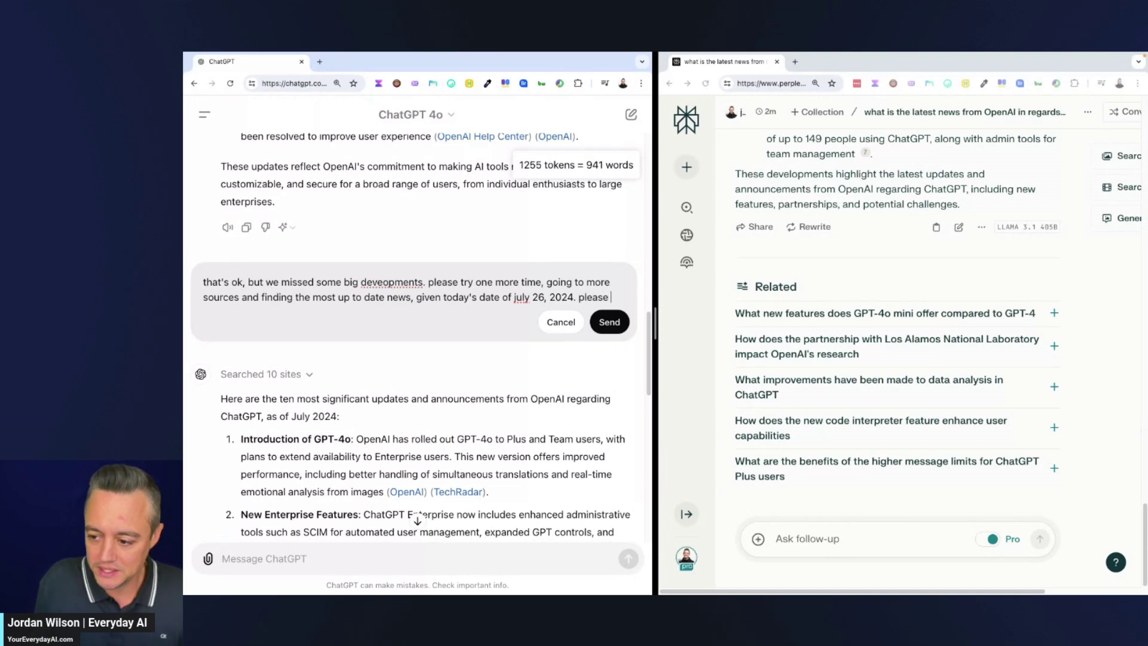
type("do not use one")
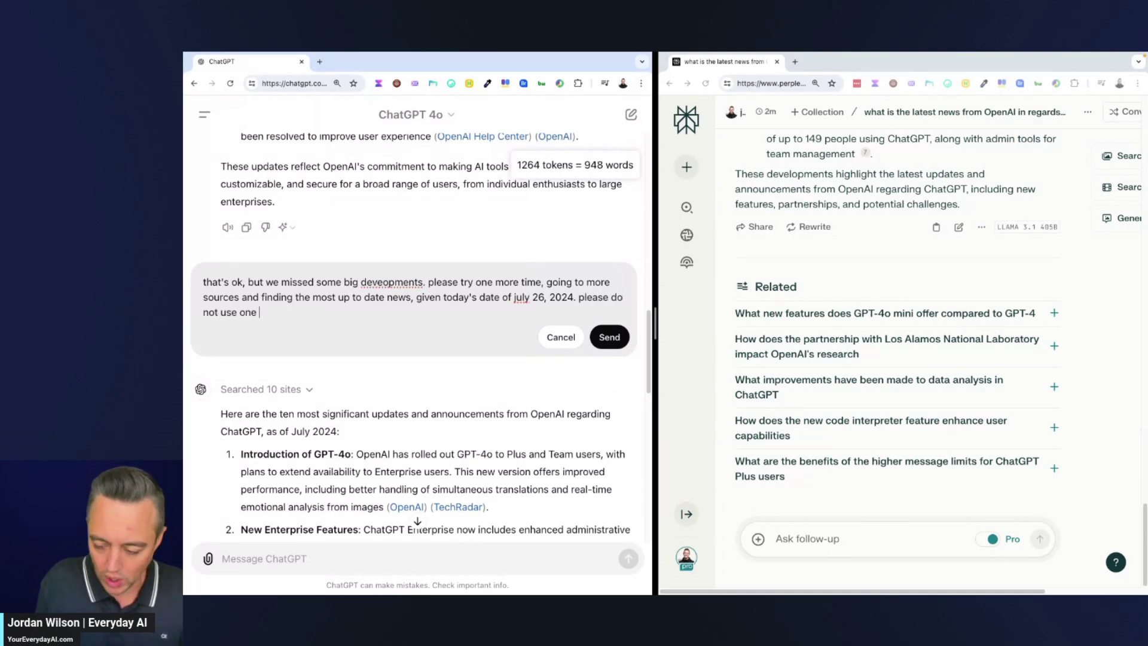
type("ssour")
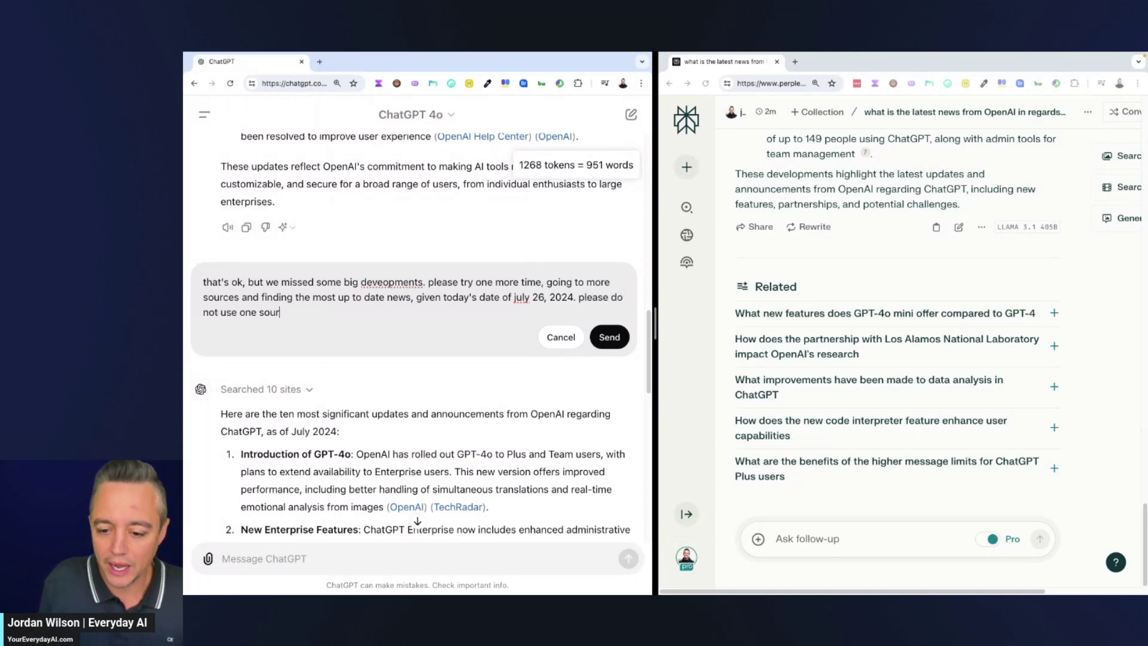
type("ce more th")
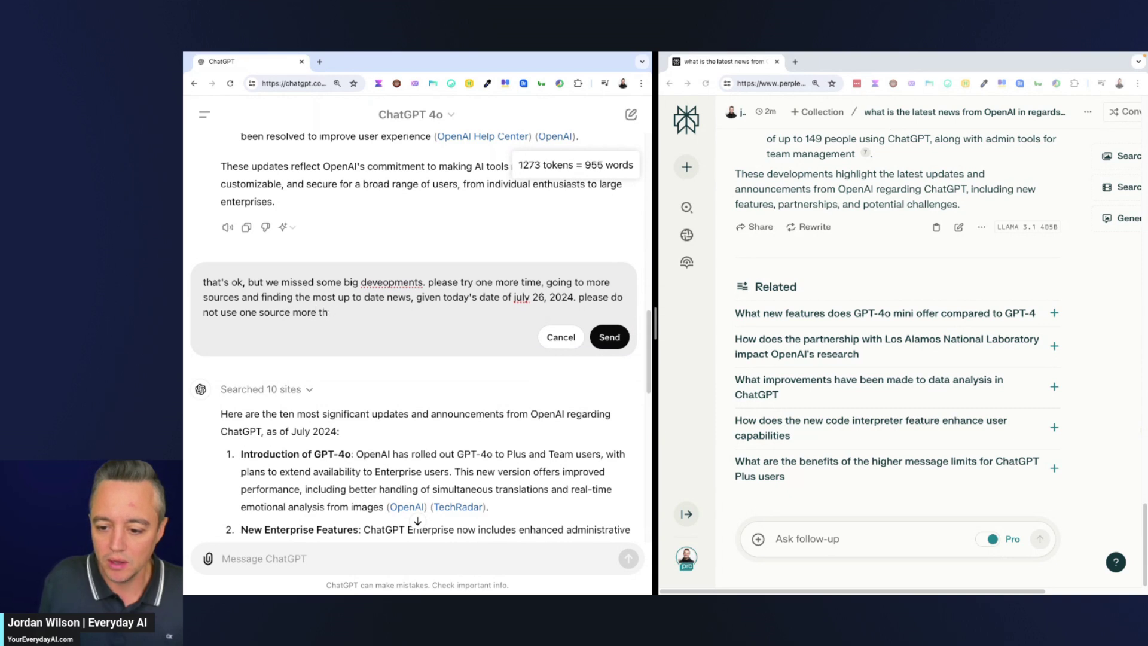
type("an once and make su")
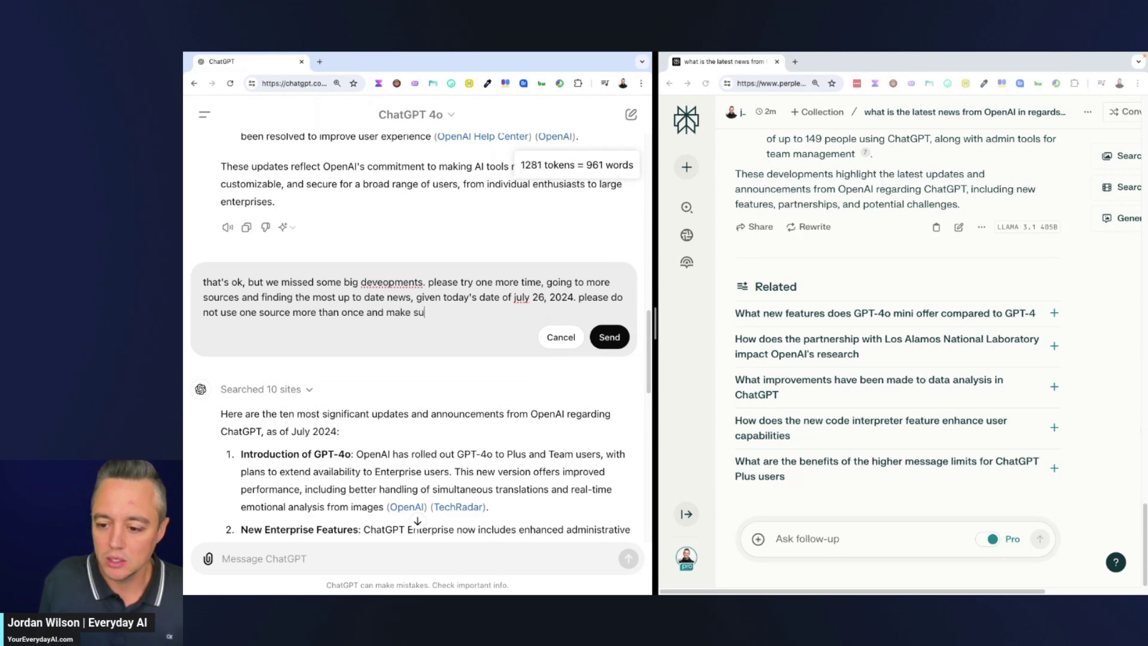
type("re all sources ar")
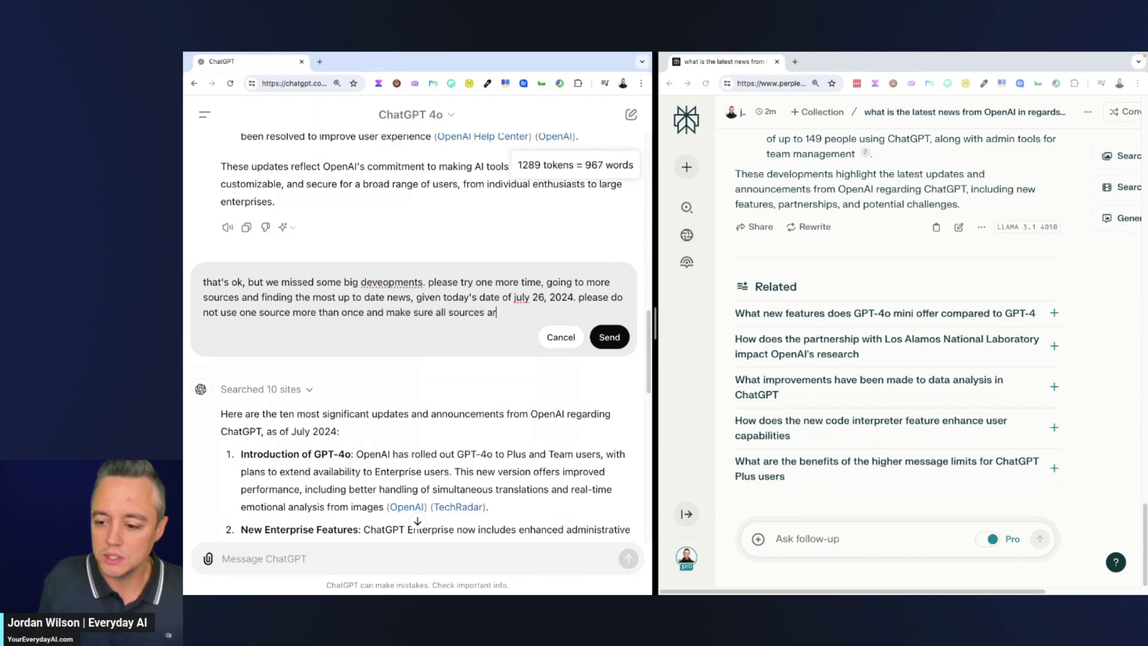
type("e unique.")
key("super+a")
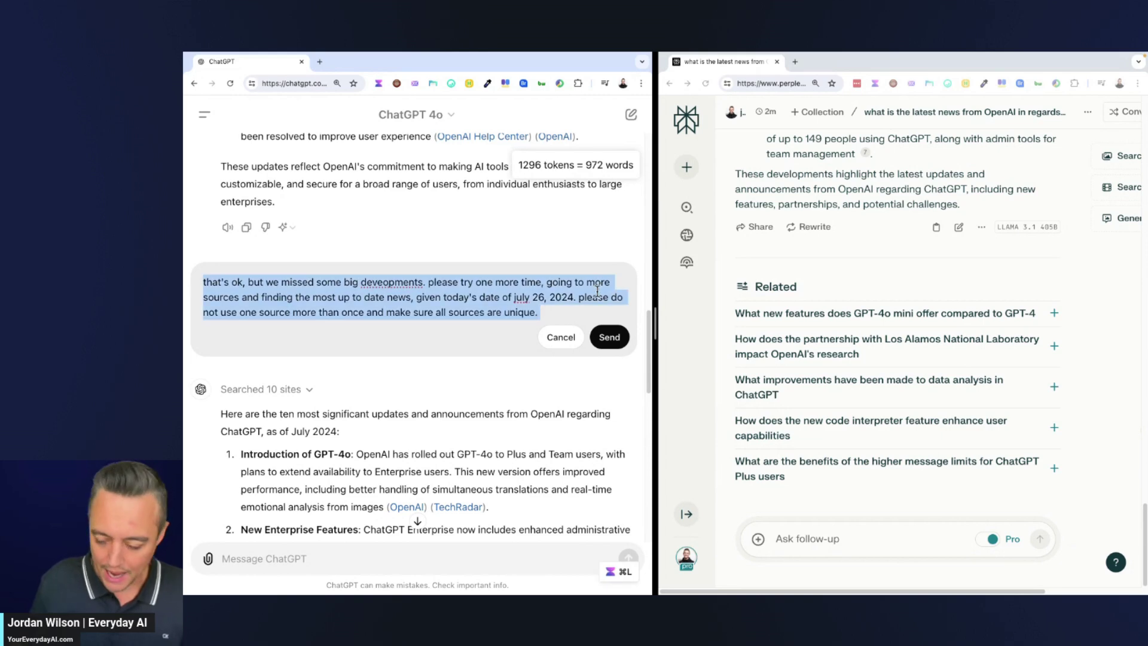
left_click(600, 339)
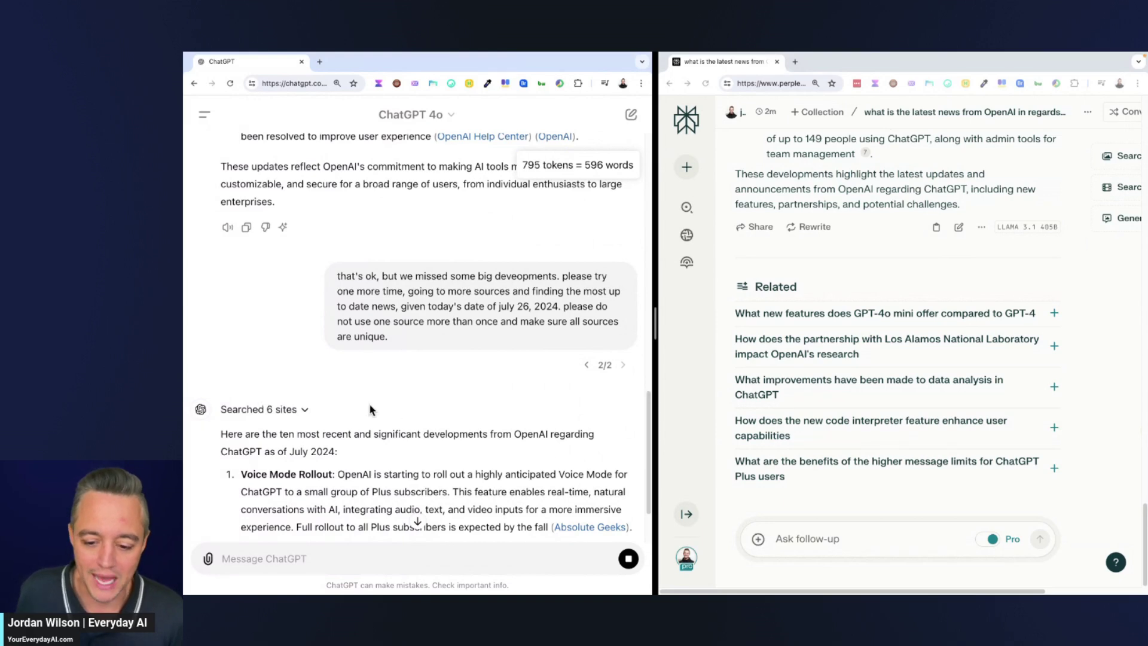
- Review the 6 searched sites behind the new answer, then scroll through its July 2024 items
left_click(307, 410)
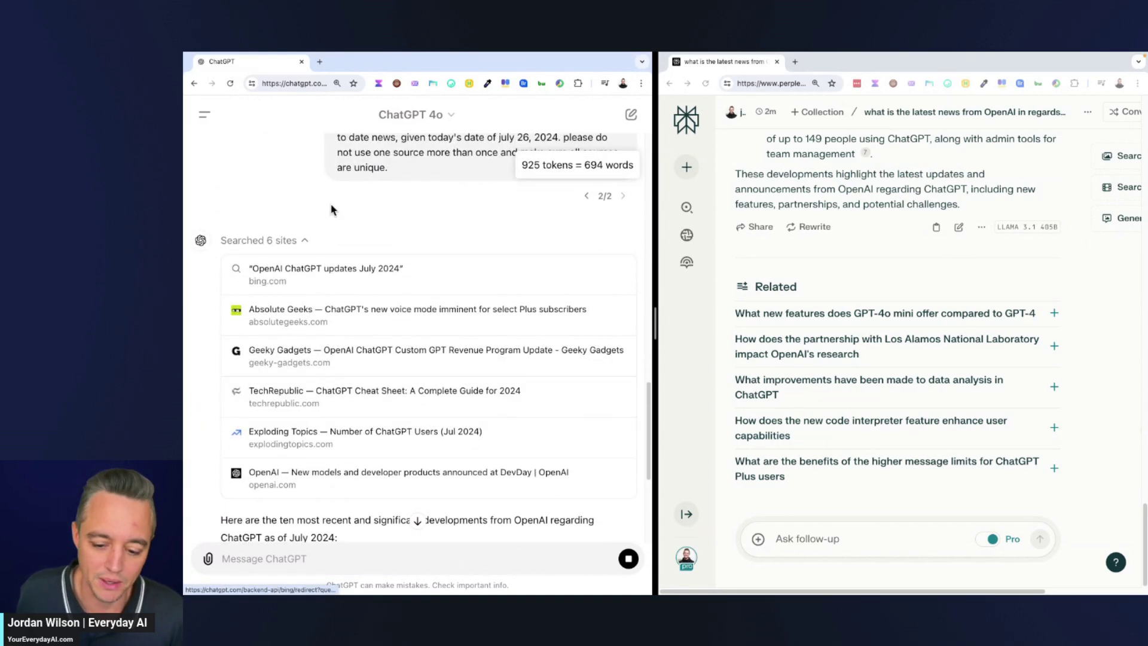
left_click(307, 241)
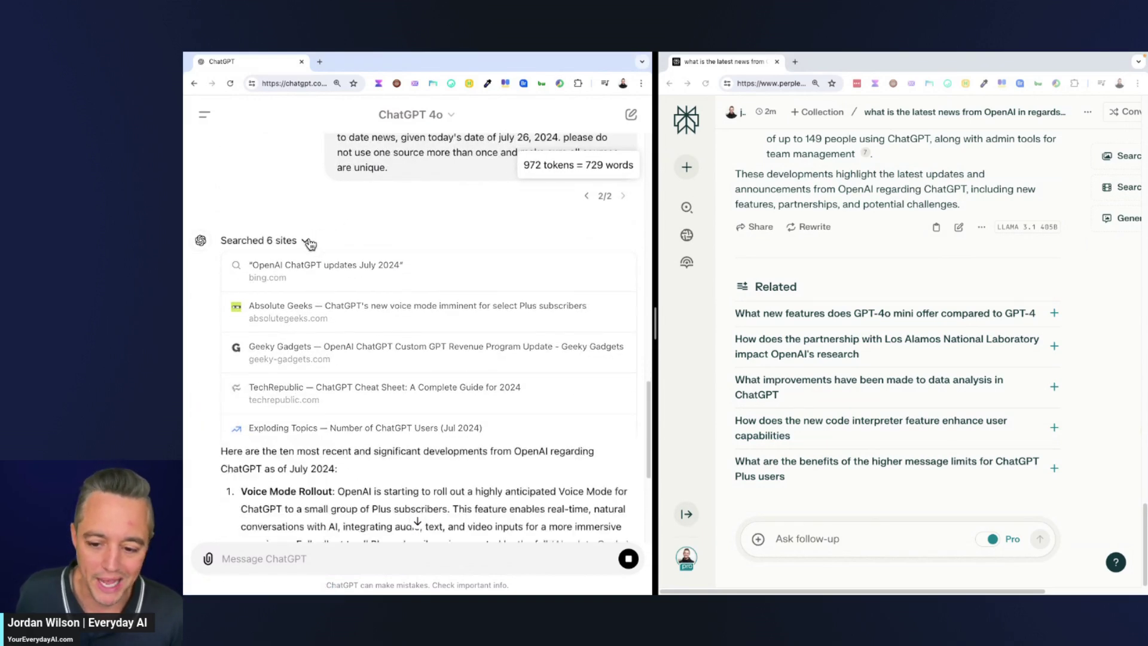
scroll(397, 303, "down", 3)
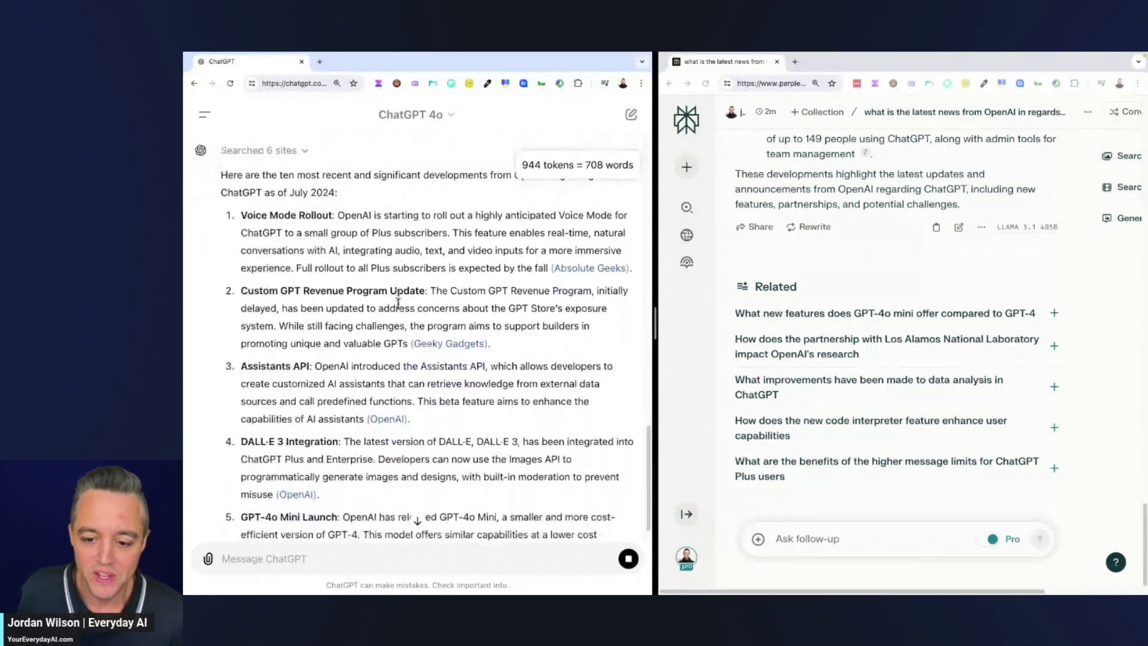
scroll(399, 296, "down", 5)
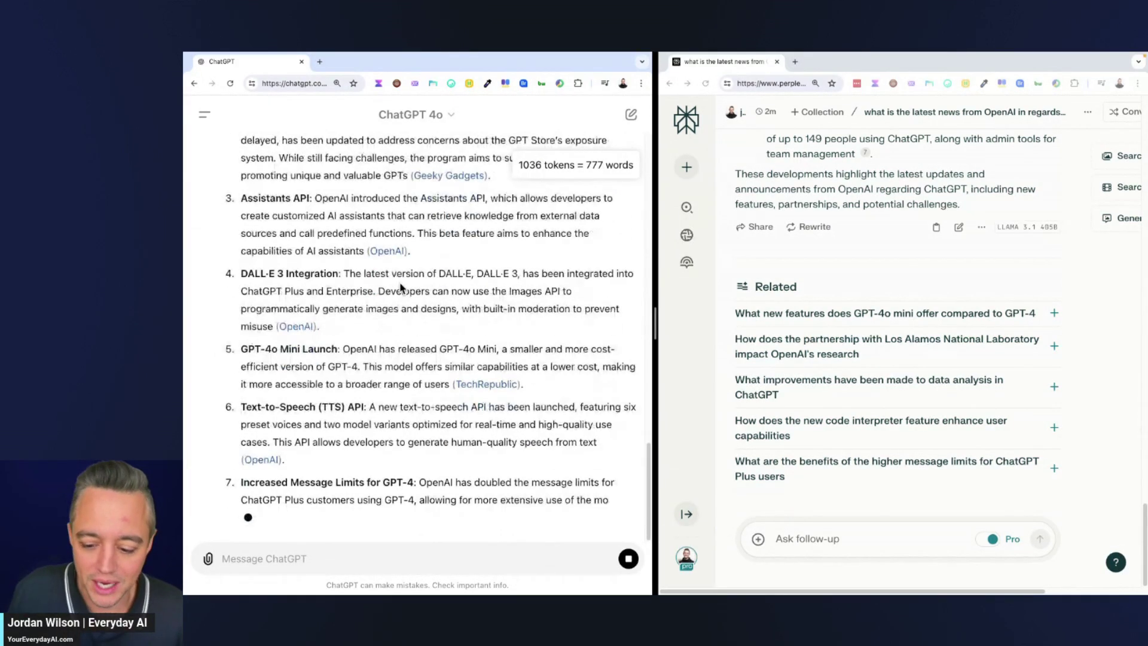
scroll(400, 282, "up", 5)
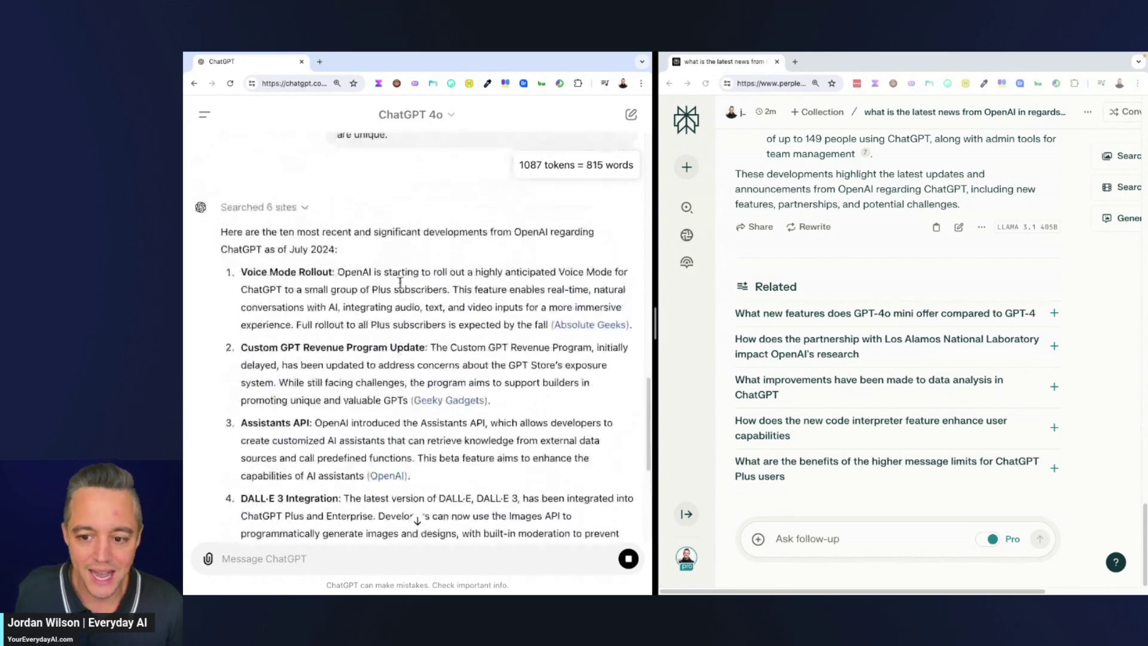
scroll(400, 283, "up", 2)
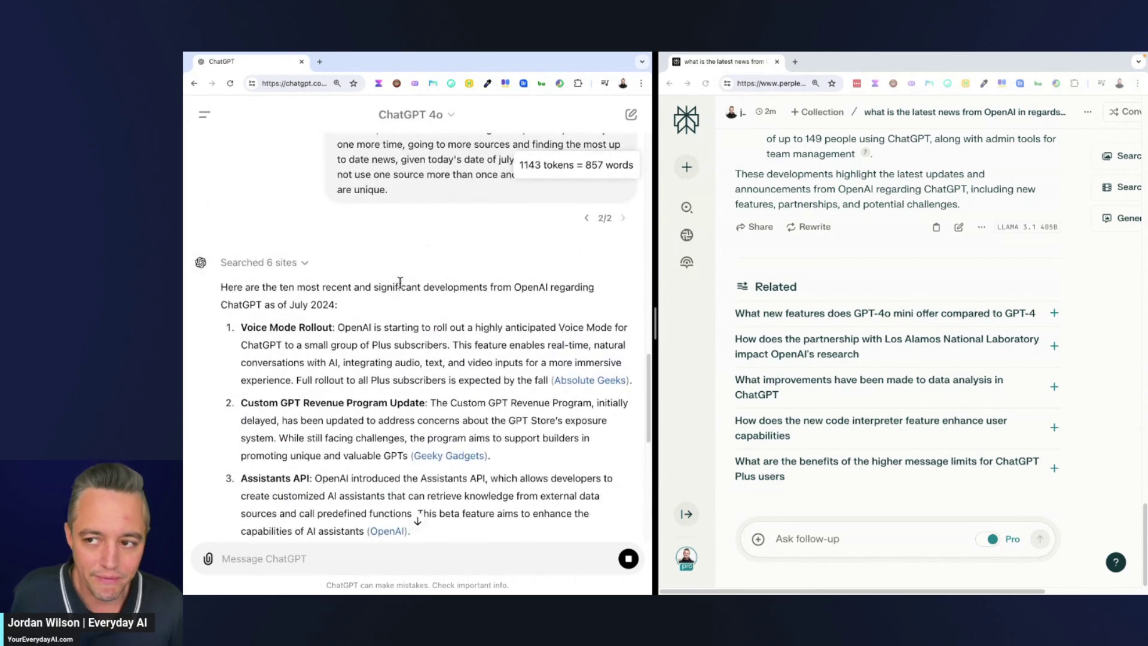